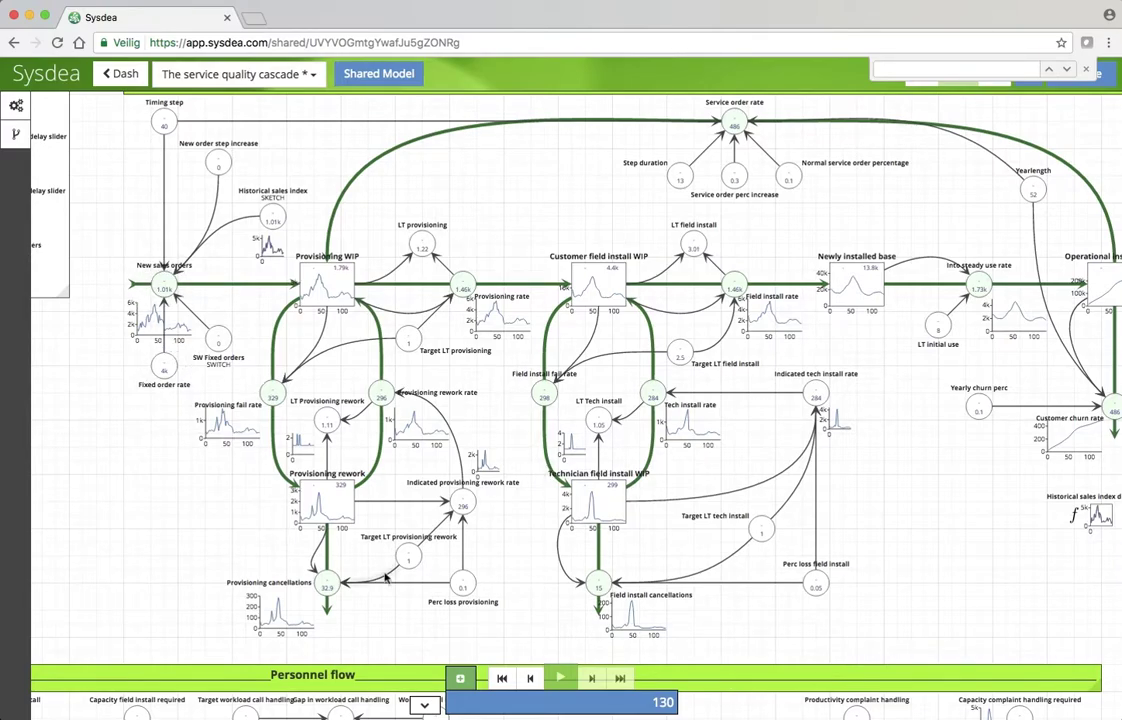
Step: Start a comparison run, set SW Fixed Orders to 1, and run it to step 130
click(461, 679)
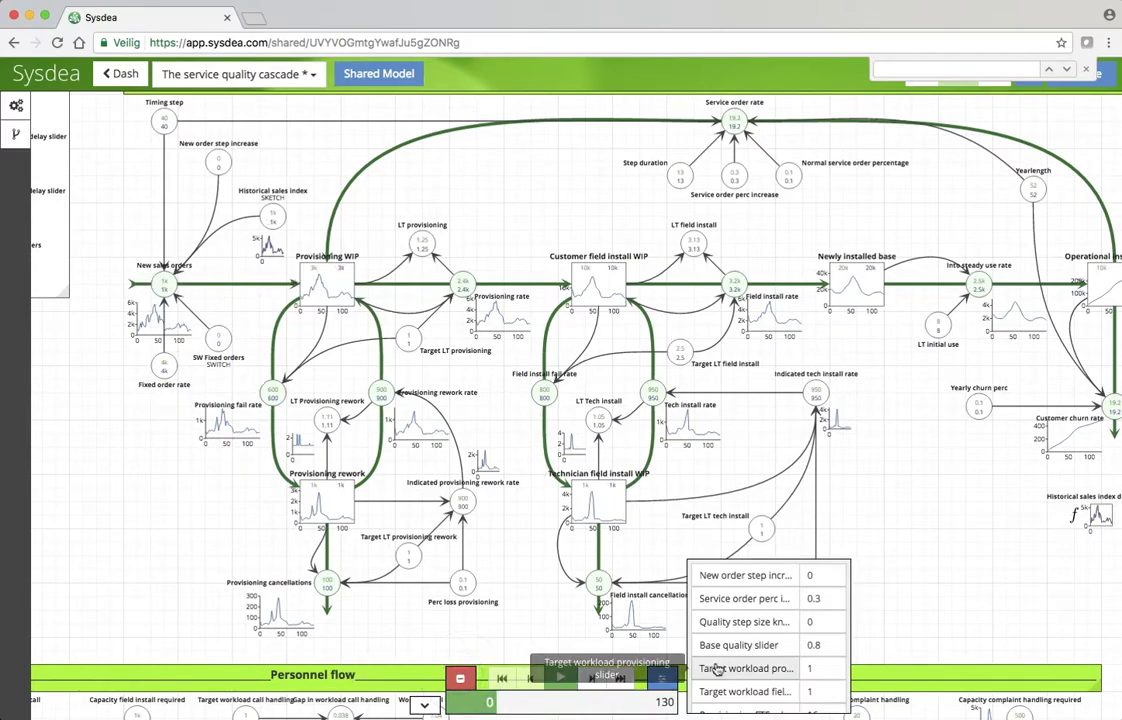
scroll(795, 650, down, 2)
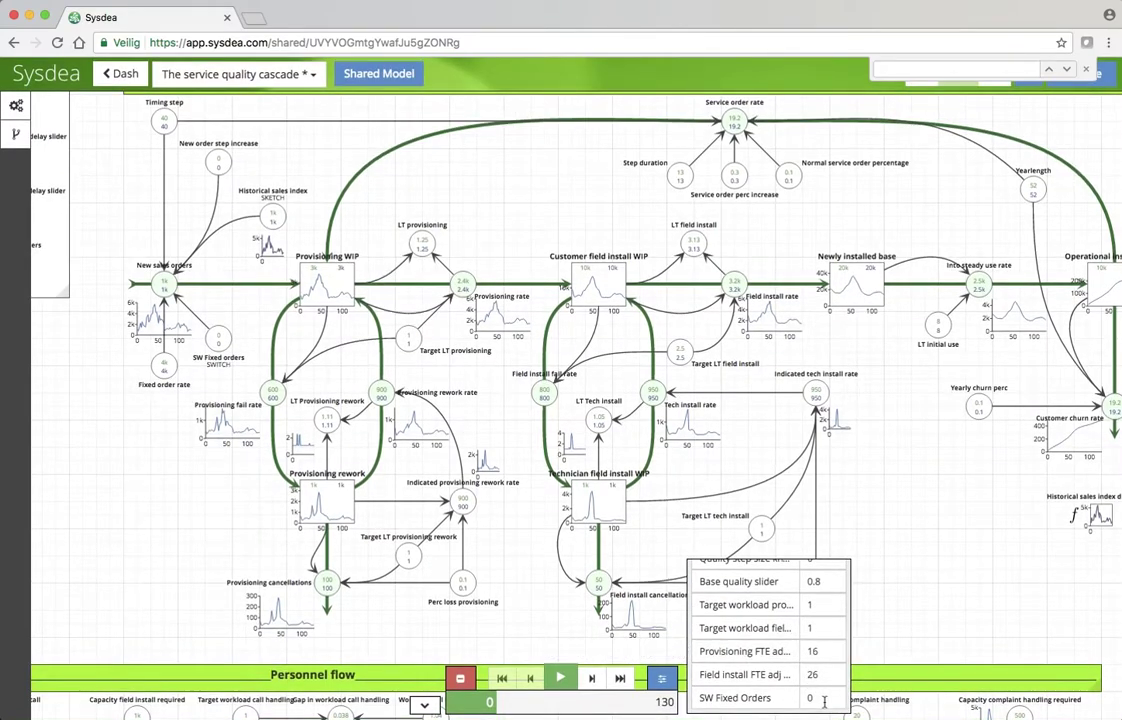
click(808, 697)
click(620, 678)
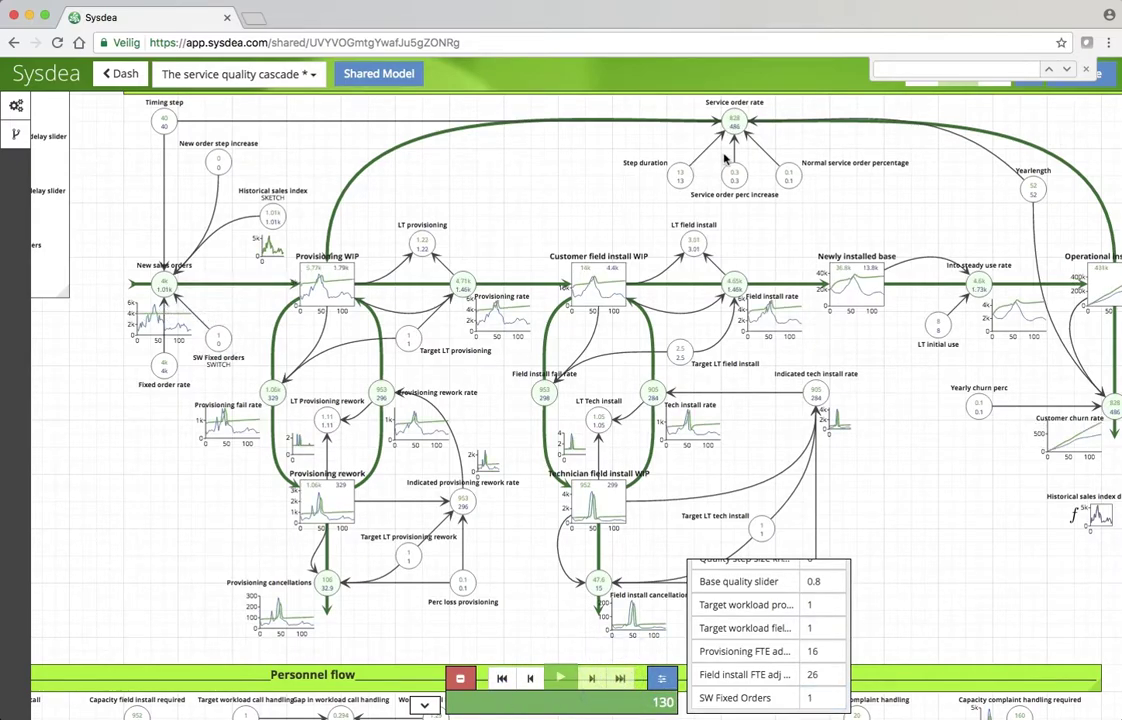
mouse_move(733, 128)
Step: Set Service order perc increase to 0 and rerun to step 130 (order rate 831 vs 486)
scroll(813, 648, up, 3)
double_click(818, 599)
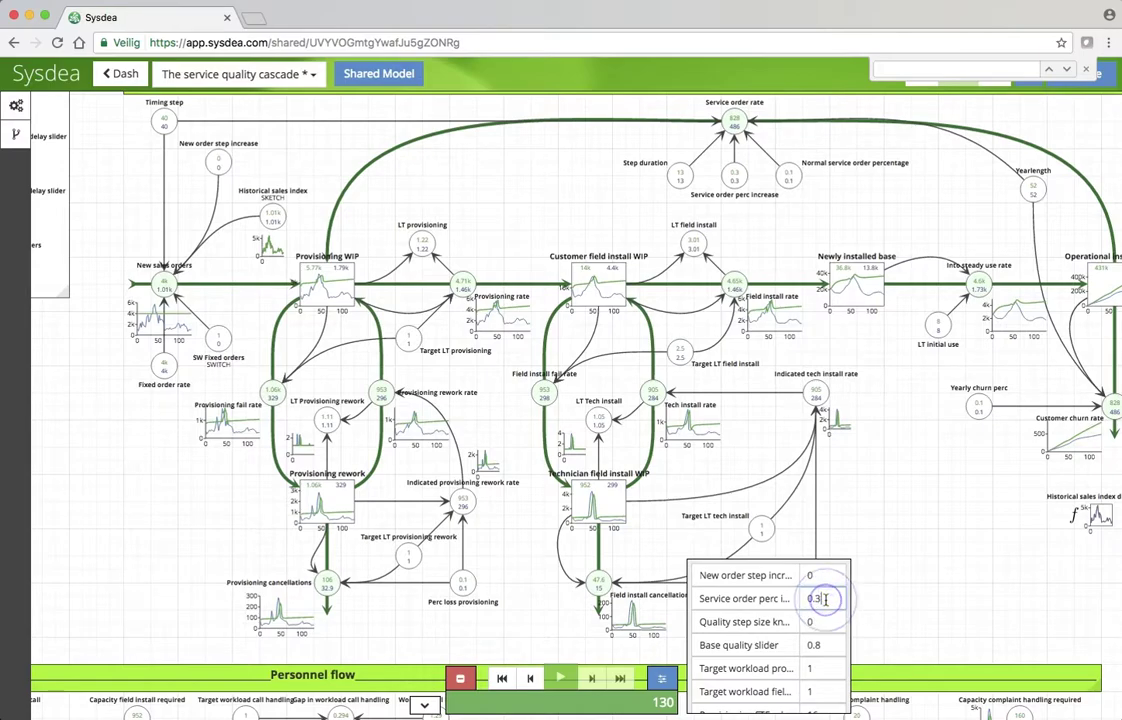
text(0)
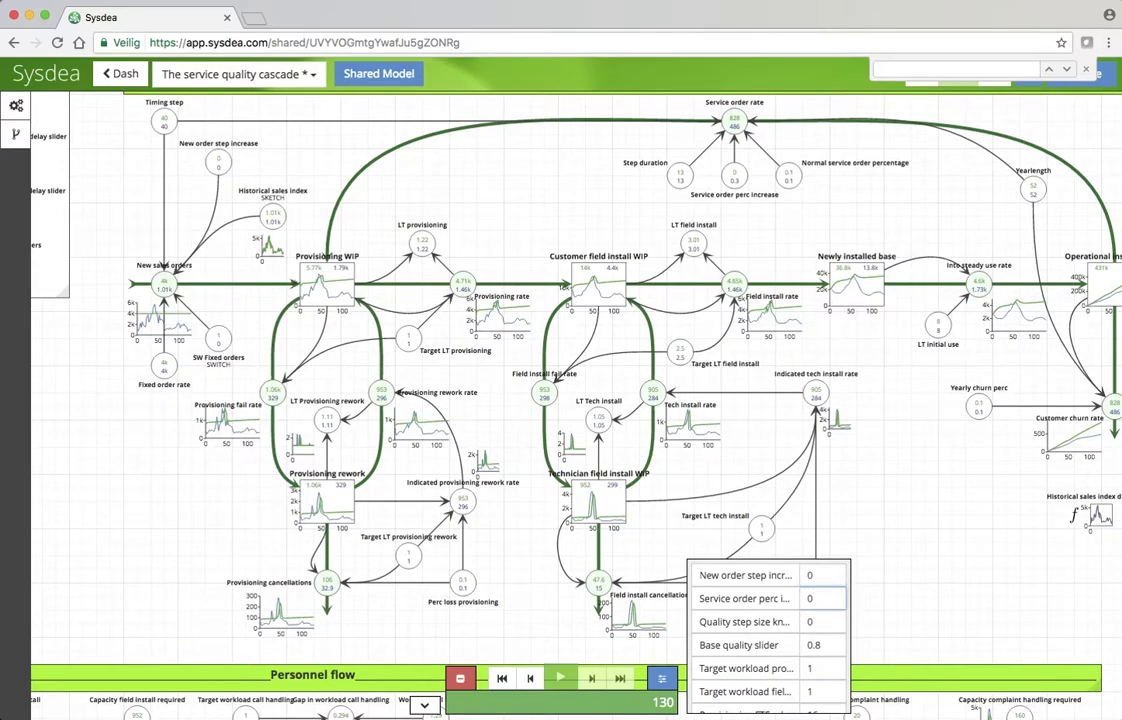
text(.3)
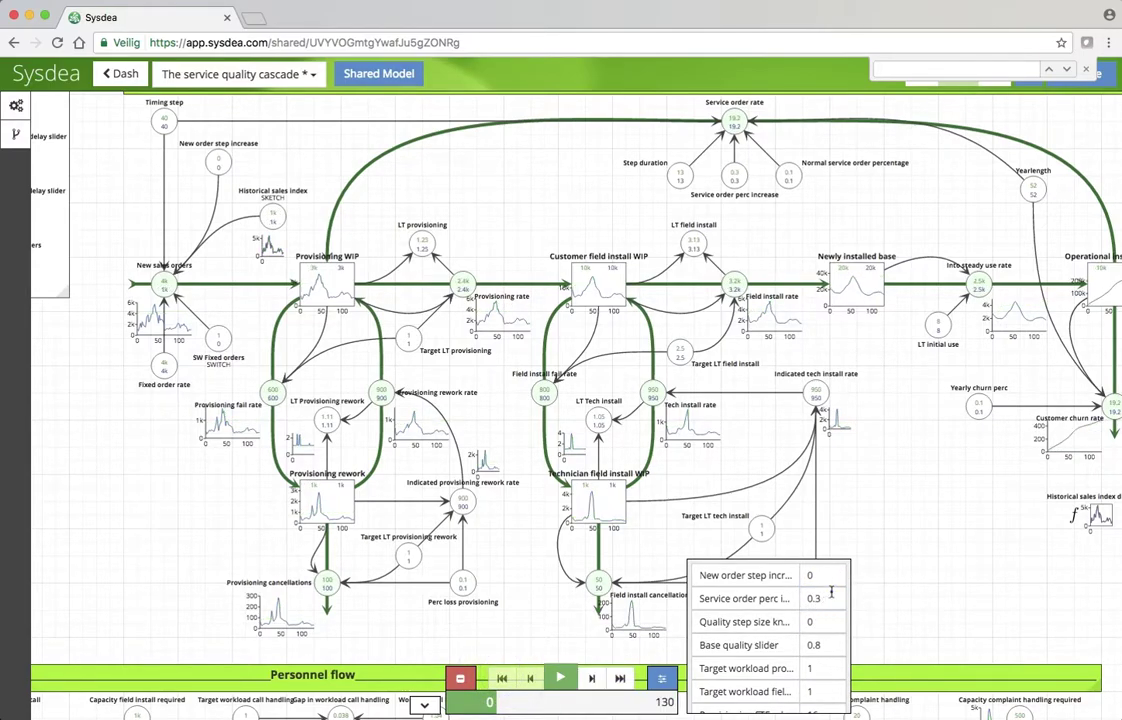
click(831, 593)
click(826, 595)
click(620, 678)
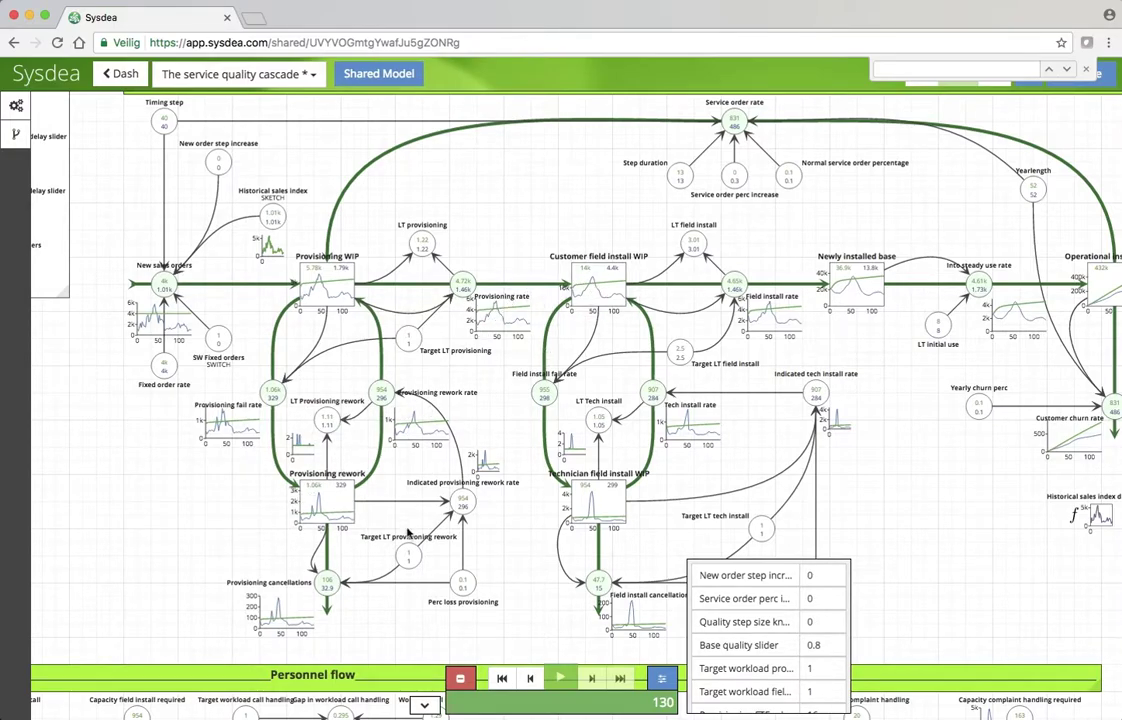
scroll(408, 533, down, 5)
scroll(408, 533, down, 1)
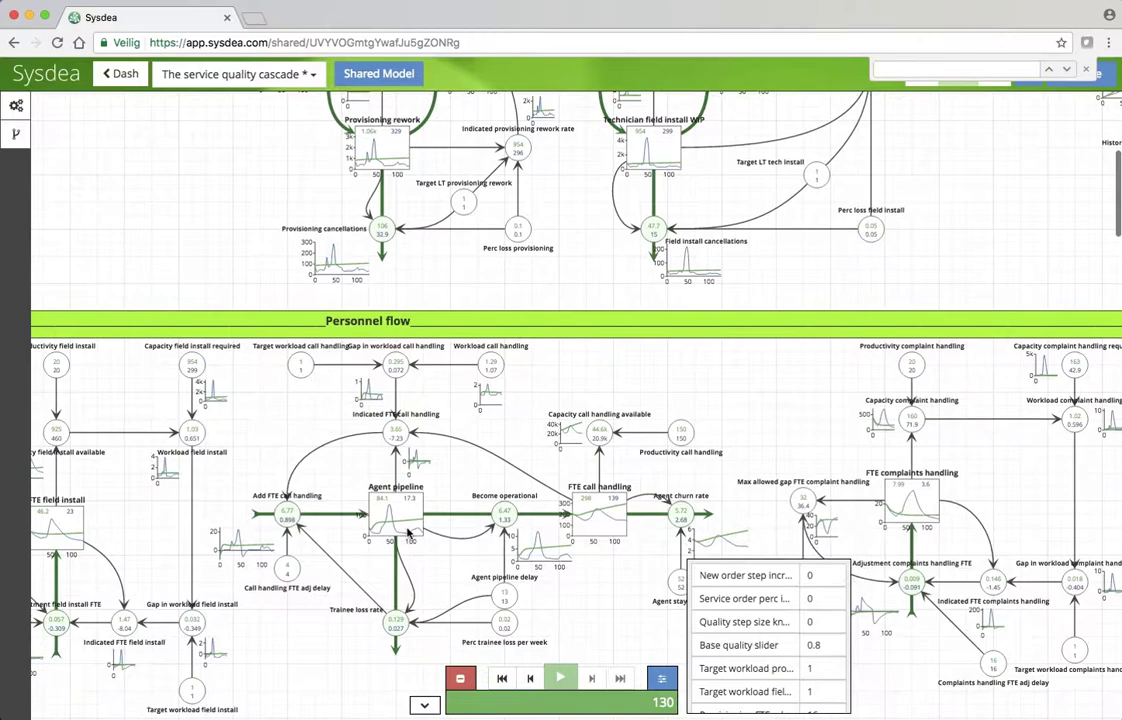
scroll(216, 505, left, 10)
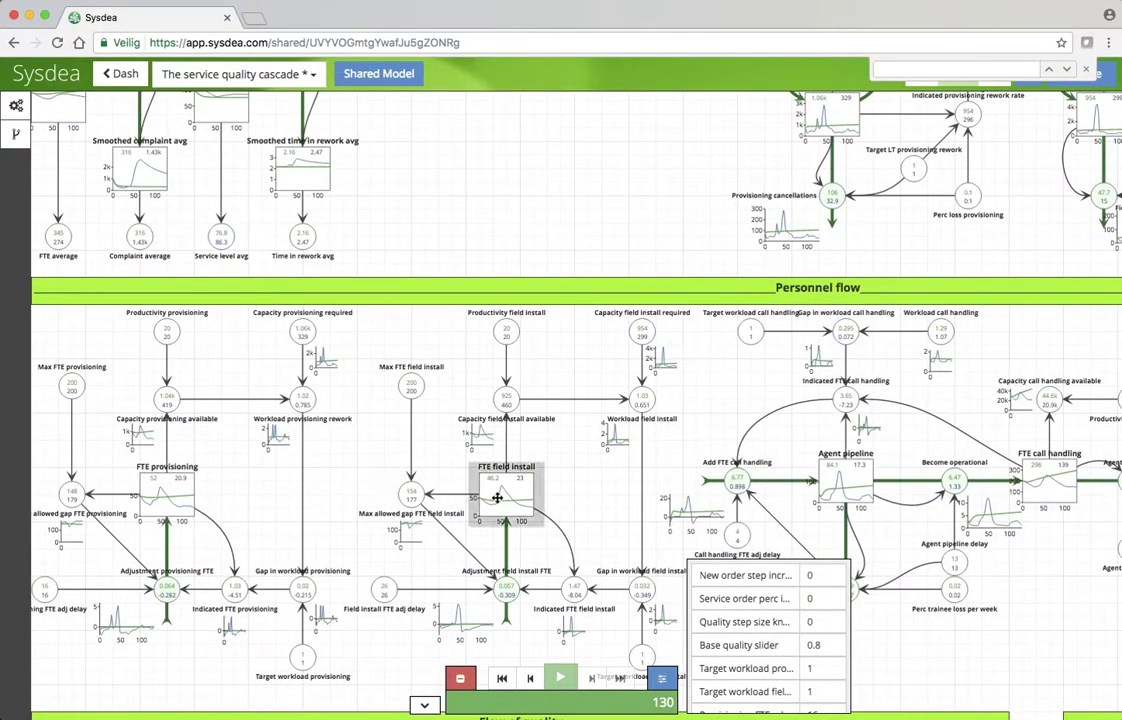
scroll(514, 195, up, 7)
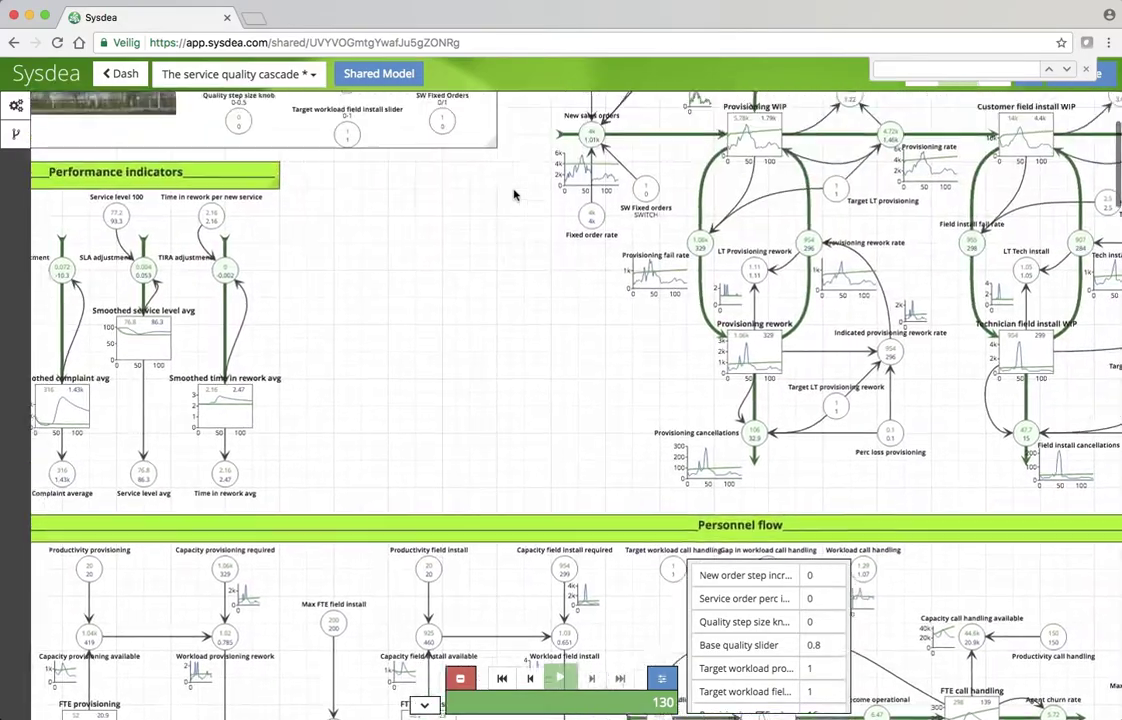
scroll(514, 195, up, 2)
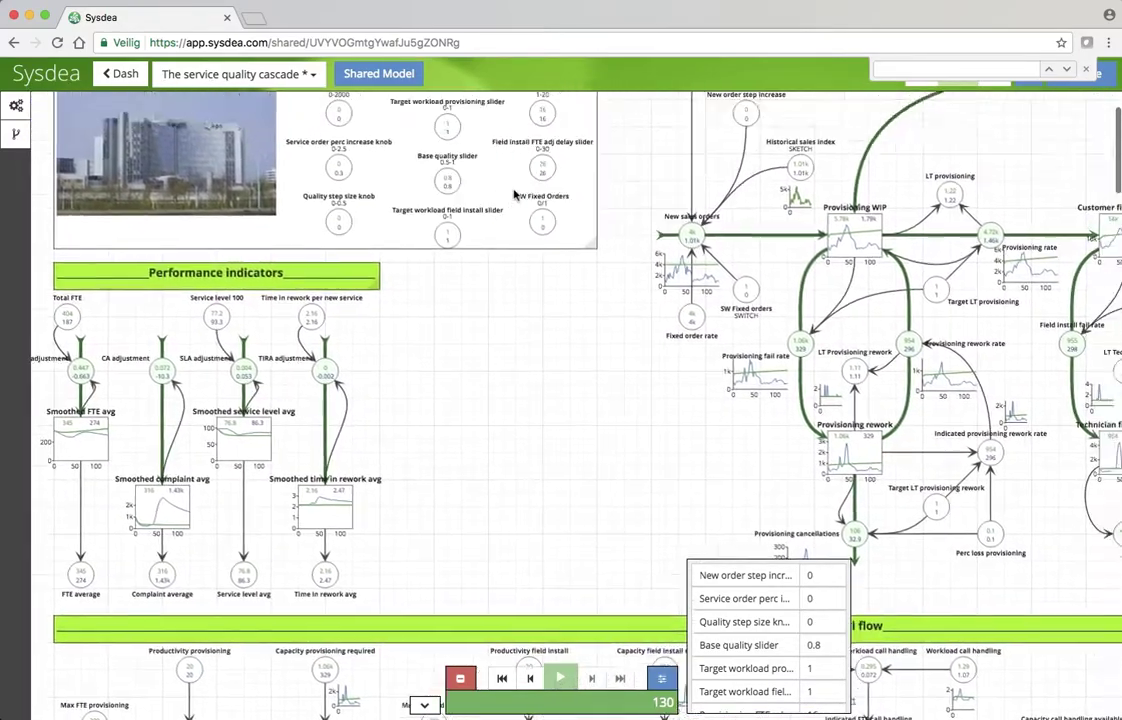
scroll(514, 194, right, 8)
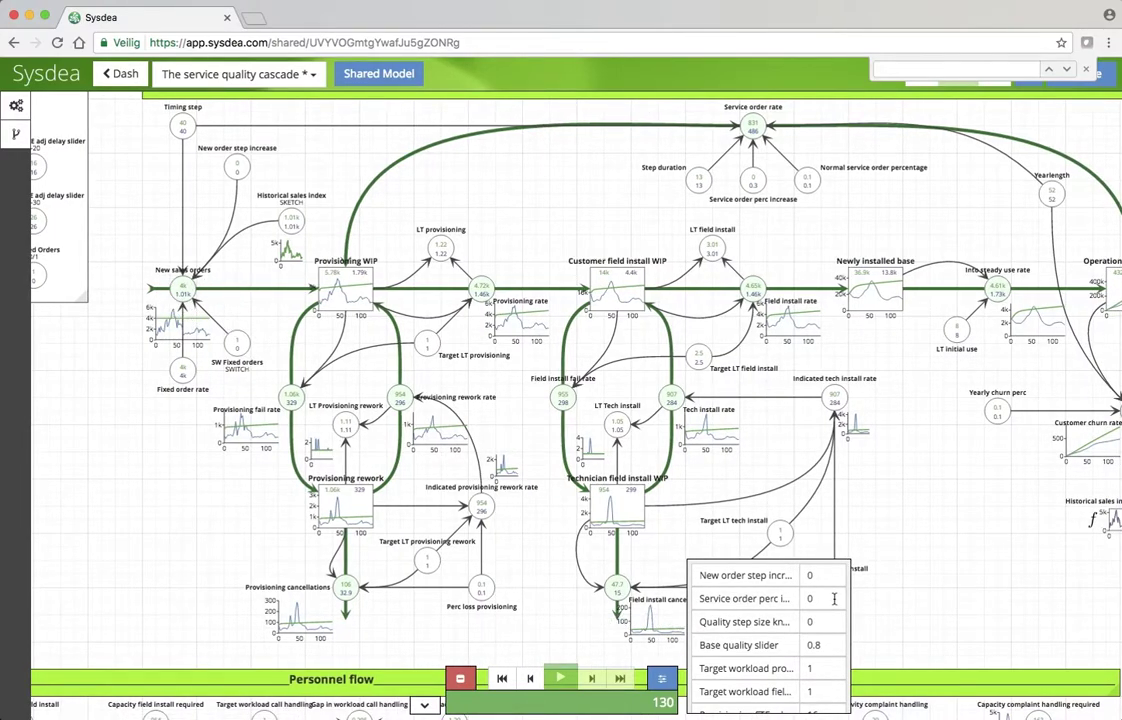
Step: Set New order step increase to 0.2, rerun to step 130, and view the New sales orders equation
click(819, 575)
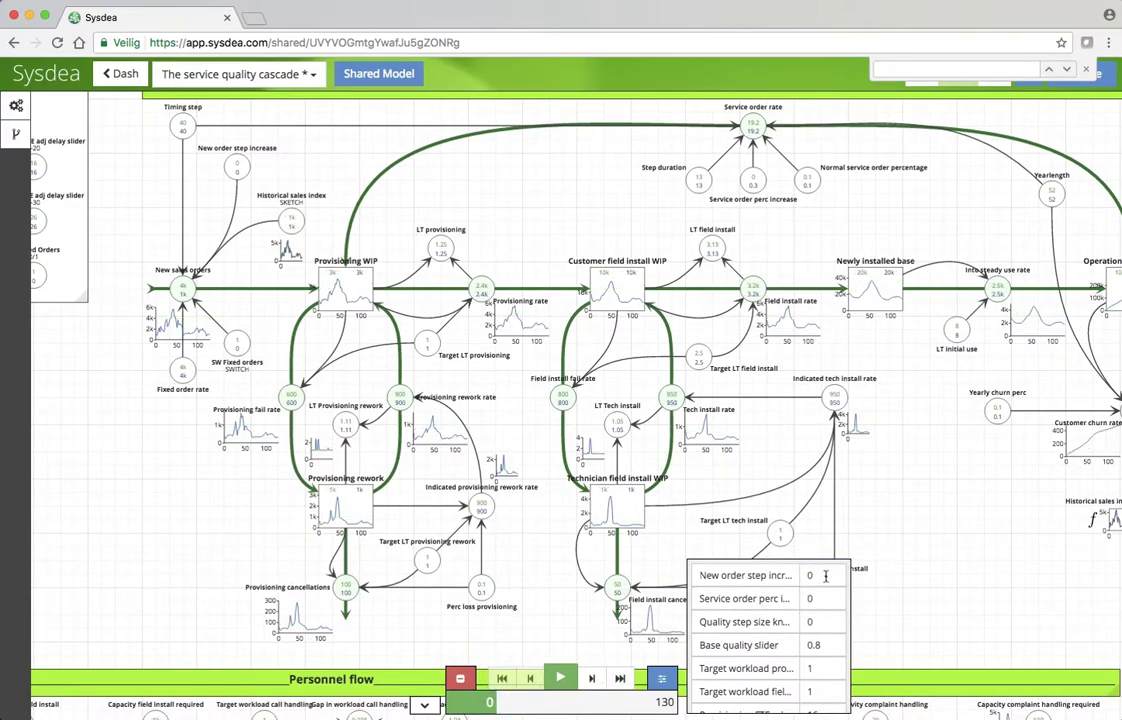
click(825, 576)
text(0.2)
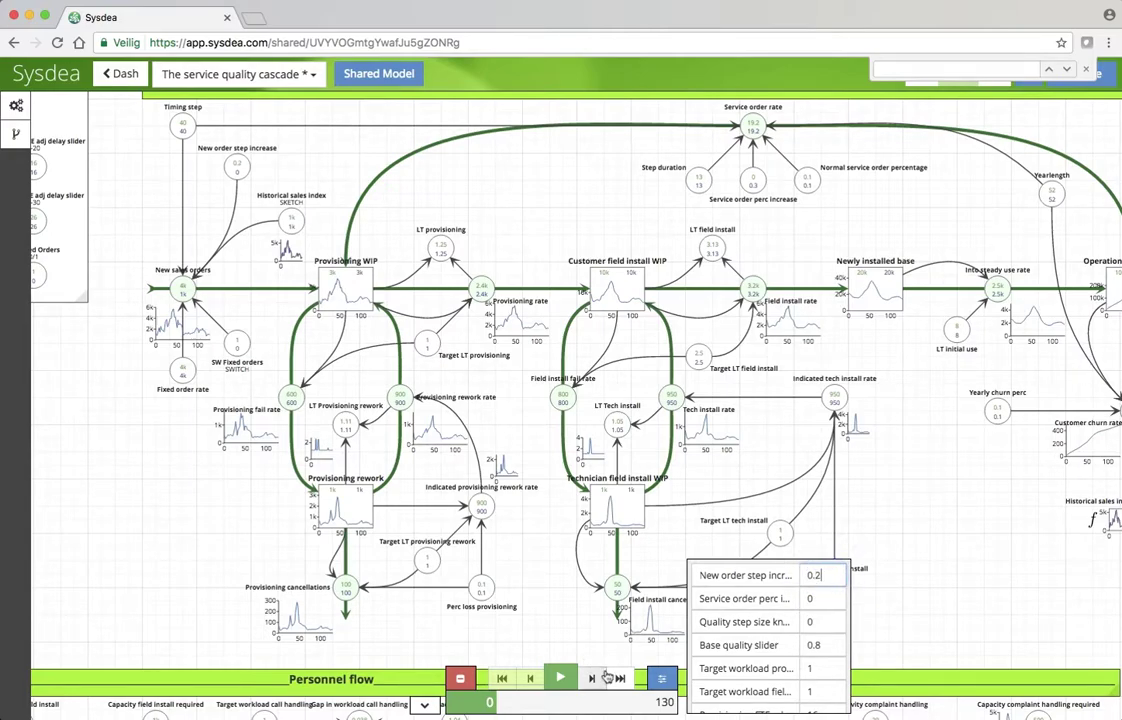
click(618, 678)
click(184, 291)
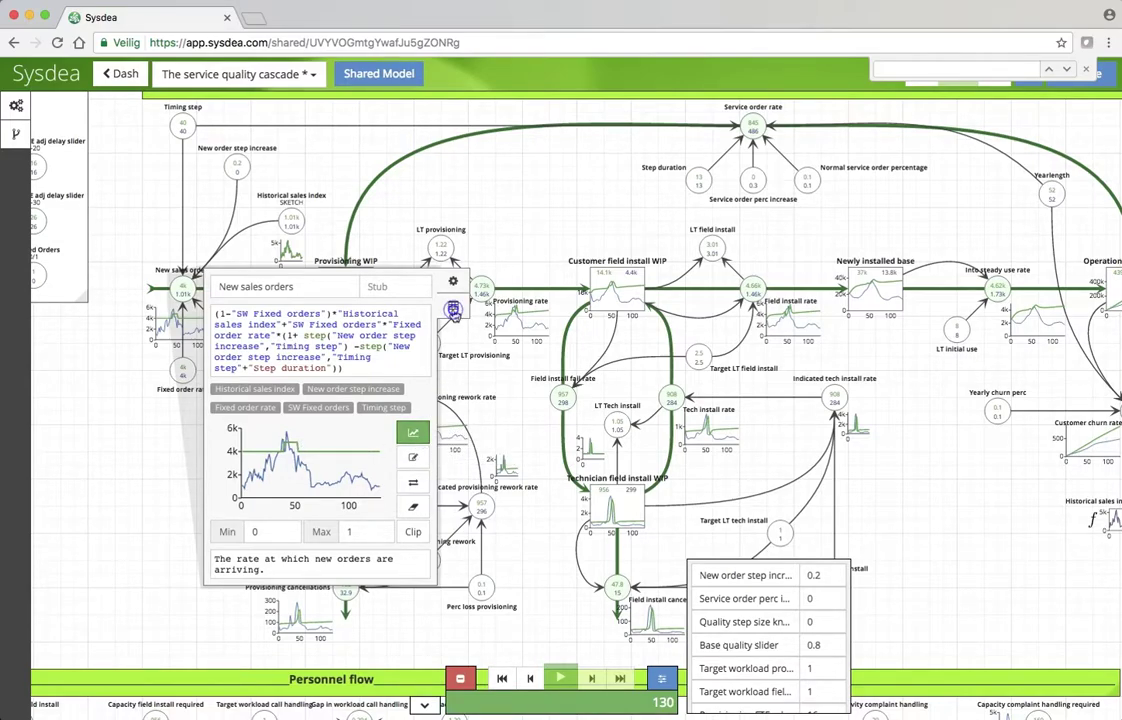
Step: Review the New sales orders Simulated and Comparison values as a table, then close it
click(449, 306)
scroll(383, 428, down, 4)
scroll(383, 428, down, 13)
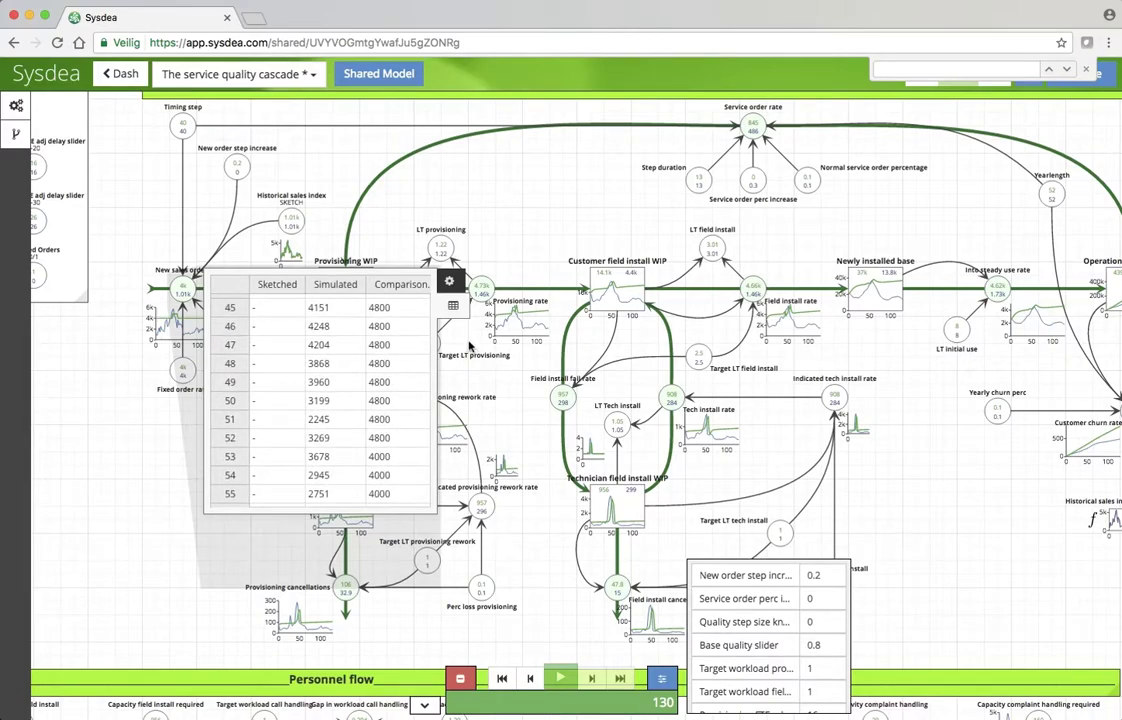
click(400, 296)
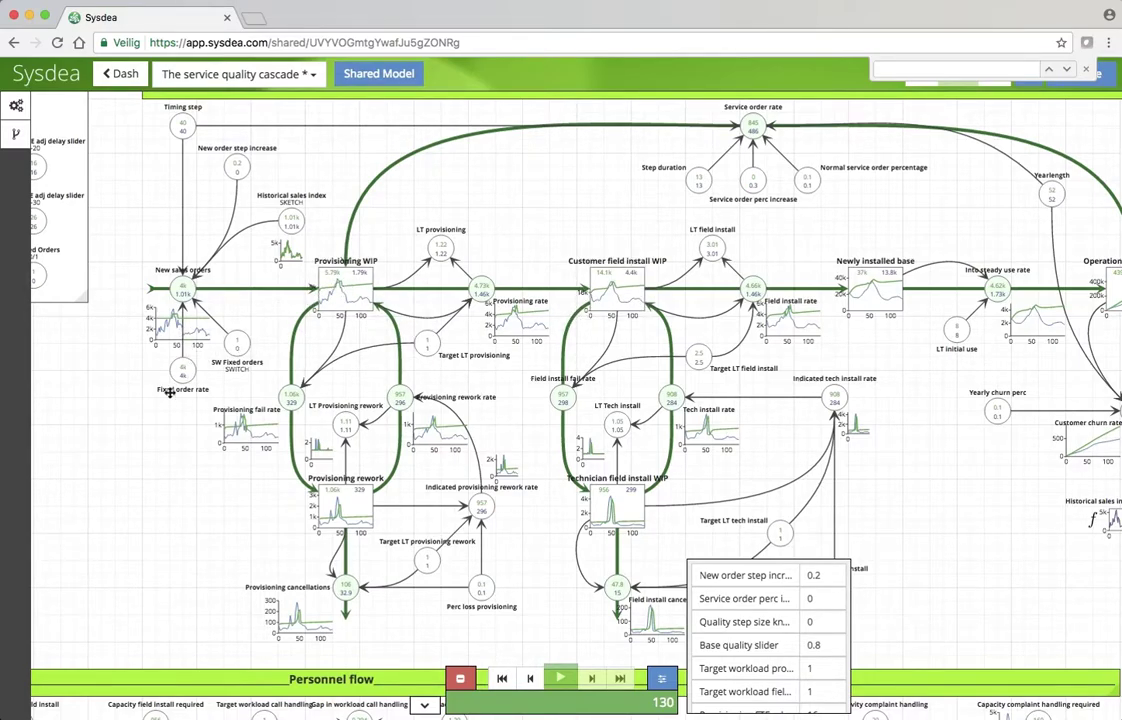
Step: Review Provisioning rework's simulated versus comparison values in table form, then close the table
scroll(254, 582, down, 6)
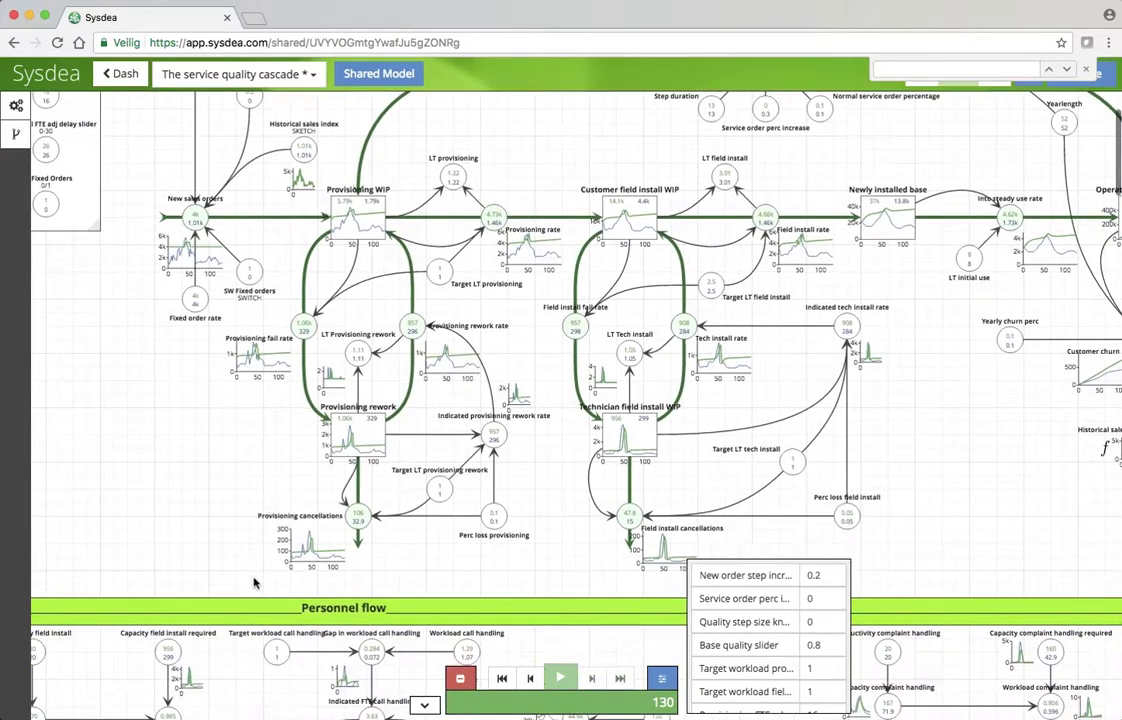
scroll(254, 582, up, 3)
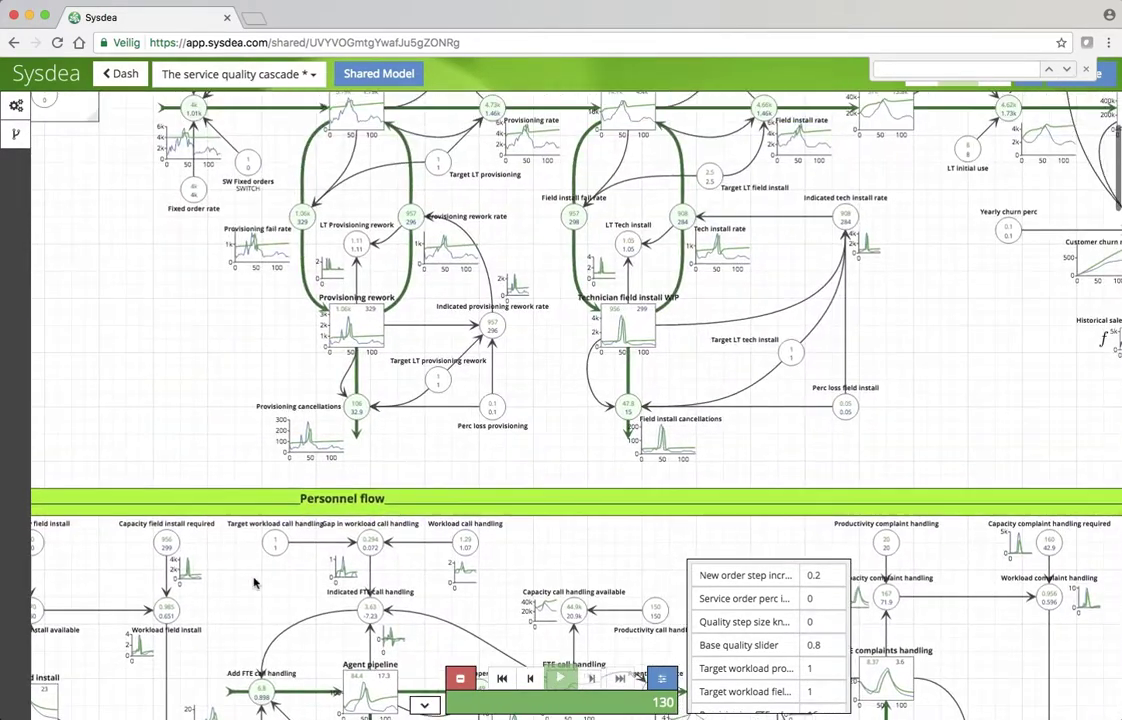
click(364, 322)
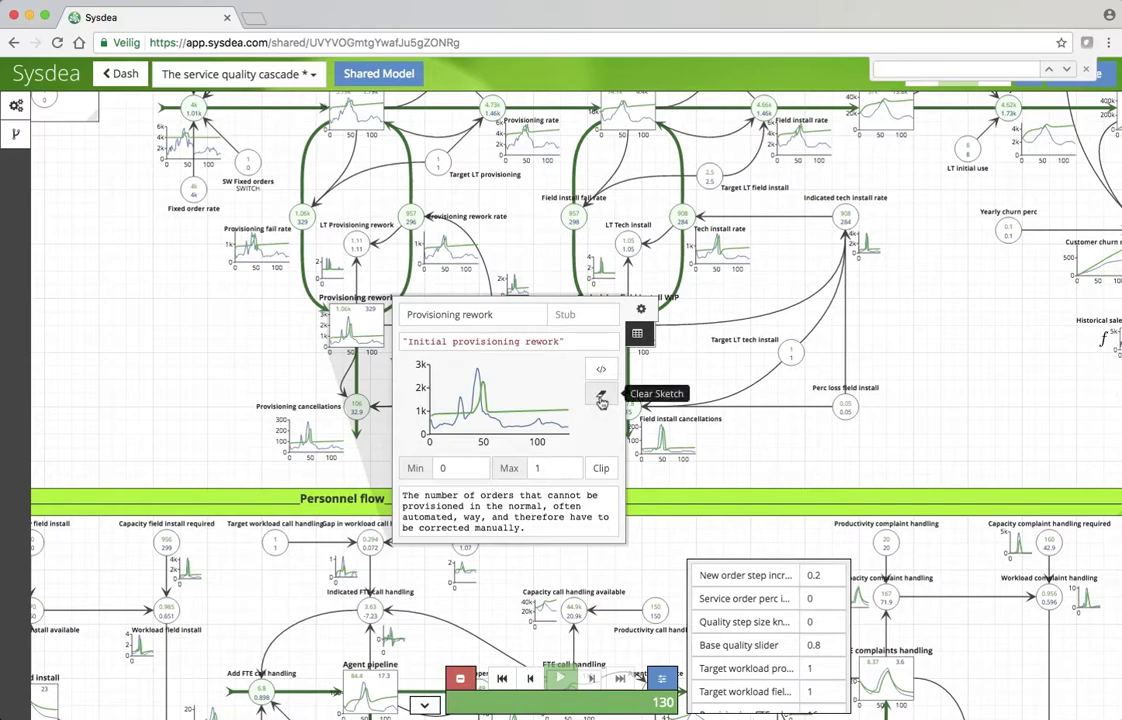
click(637, 333)
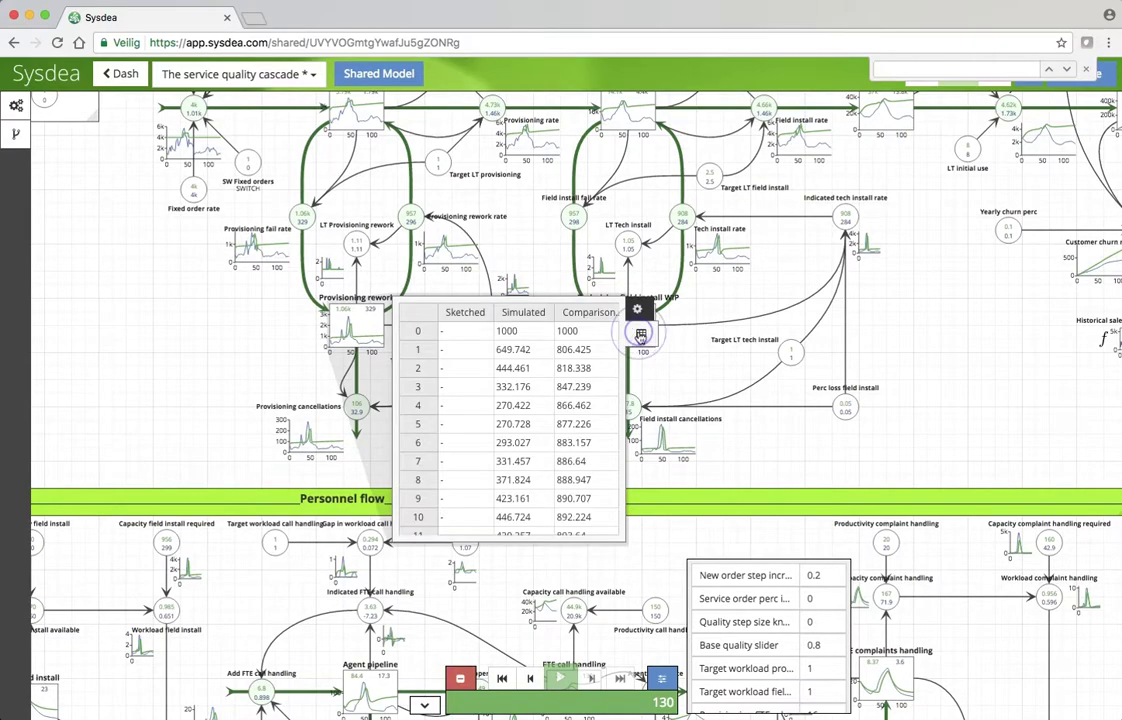
scroll(536, 481, down, 5)
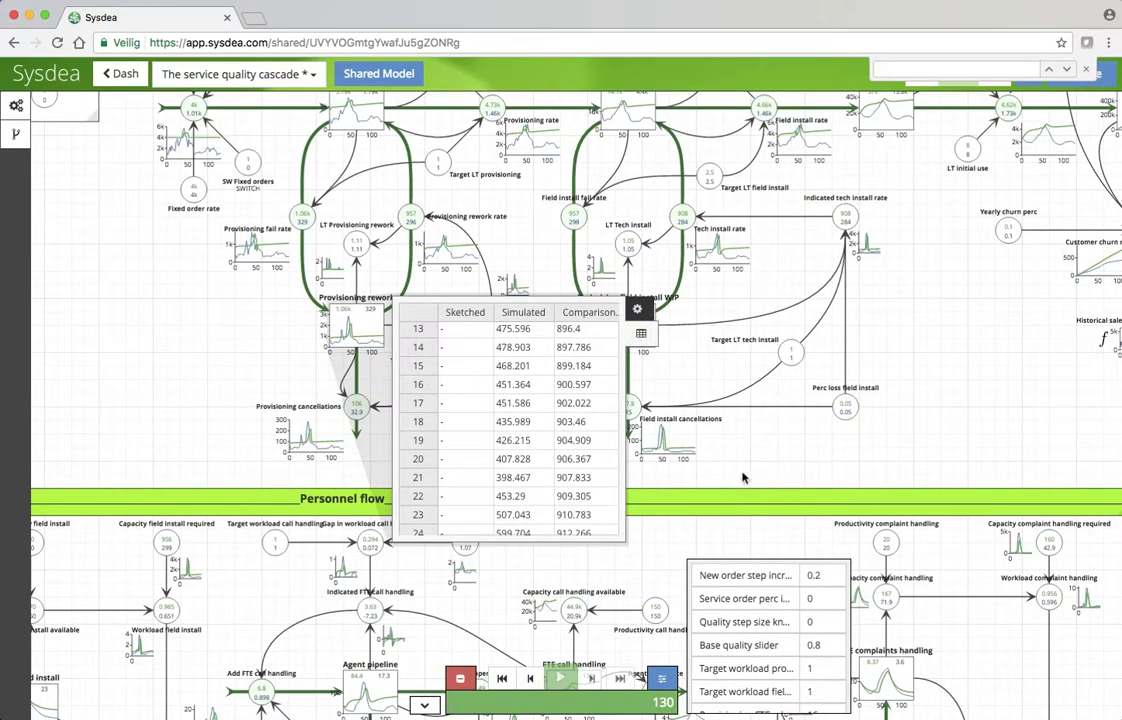
click(651, 414)
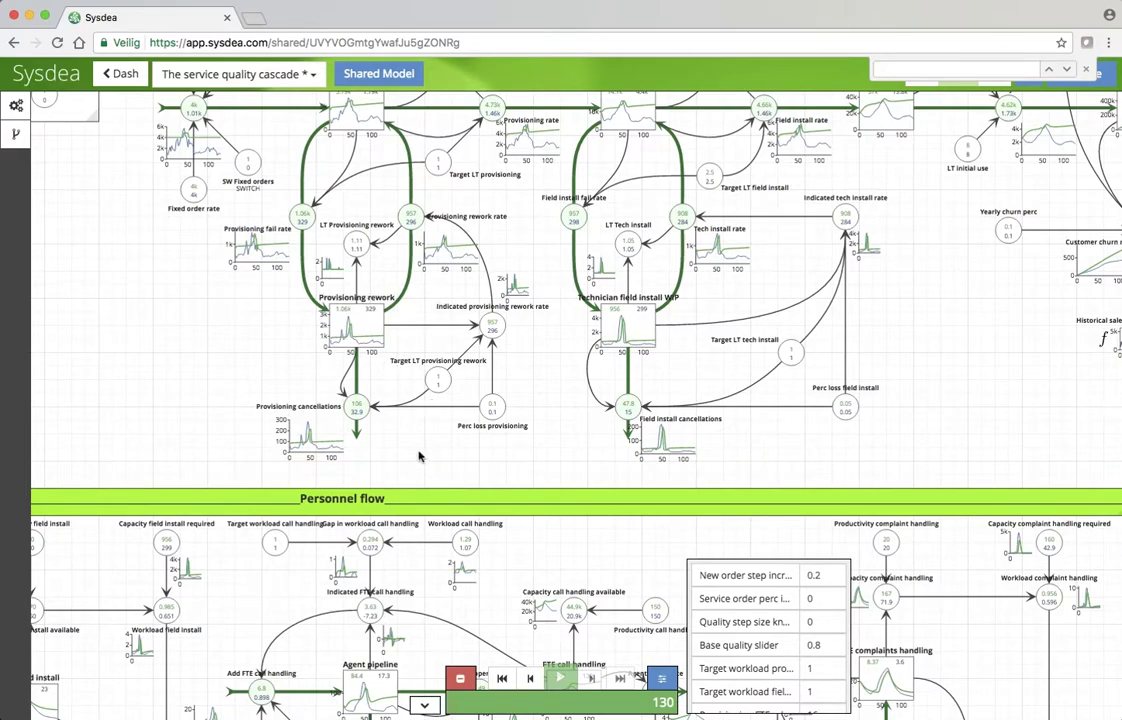
Step: Pan down and left to the Personnel flow FTE section
scroll(400, 570, left, 3)
scroll(400, 570, down, 2)
scroll(421, 604, left, 5)
scroll(421, 604, down, 3)
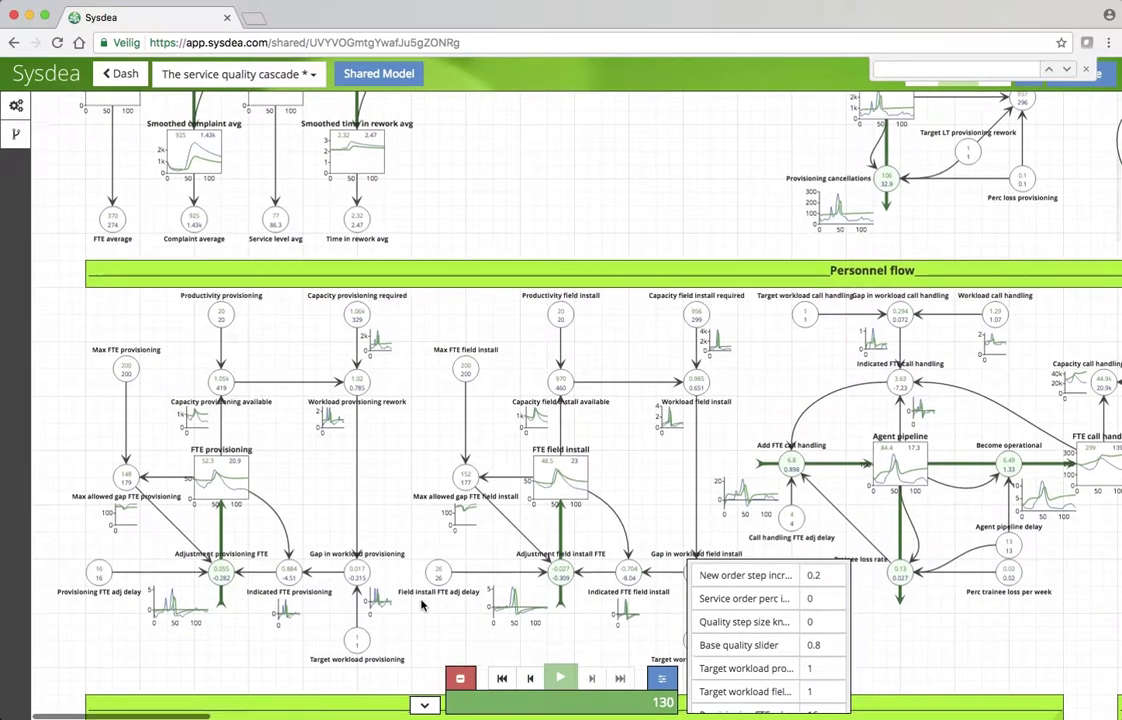
Step: Show the FTE provisioning values as a data table, both runs starting at 50
mouse_move(210, 466)
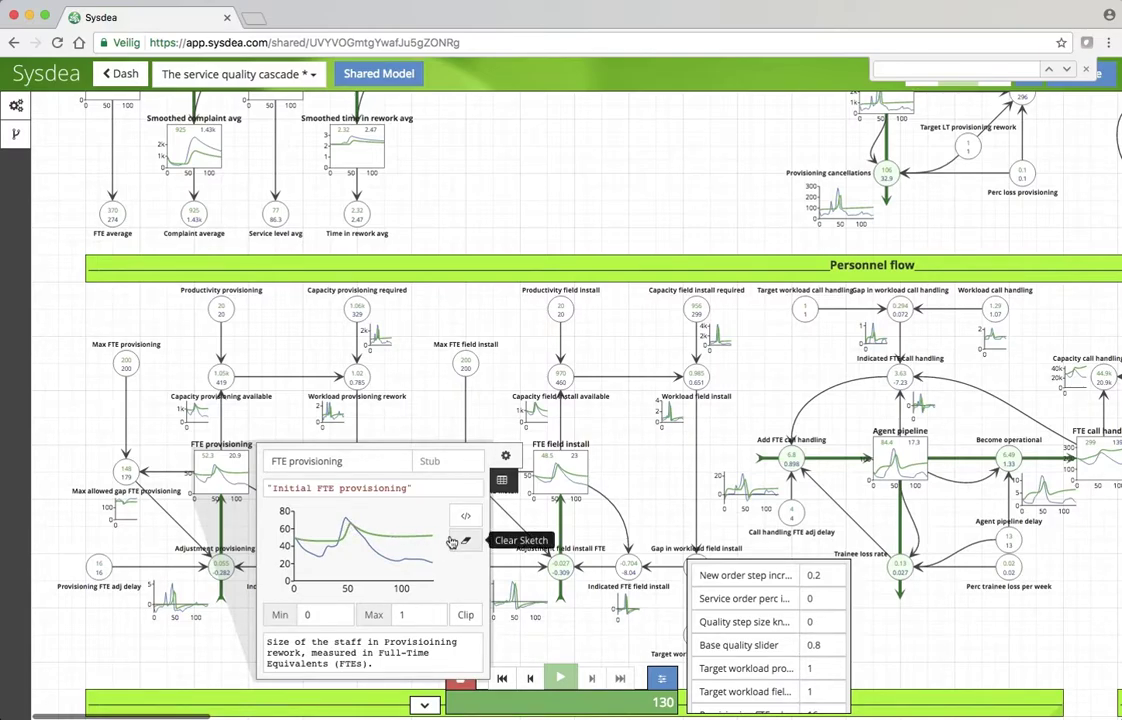
click(505, 484)
click(506, 484)
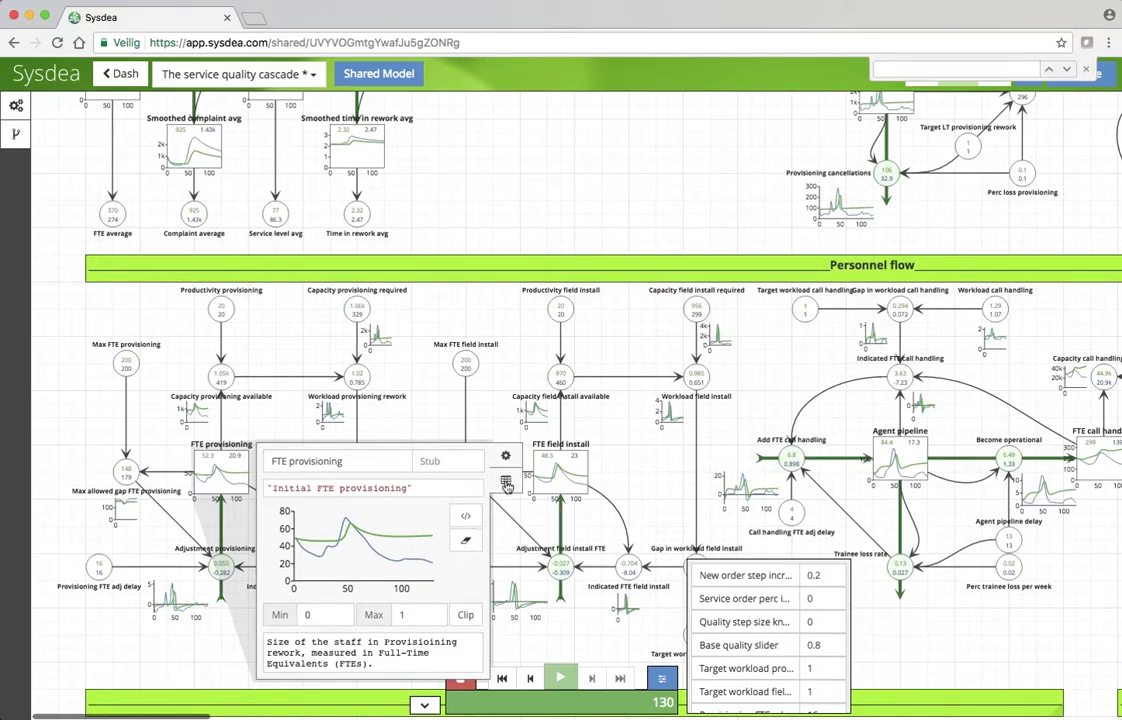
click(506, 484)
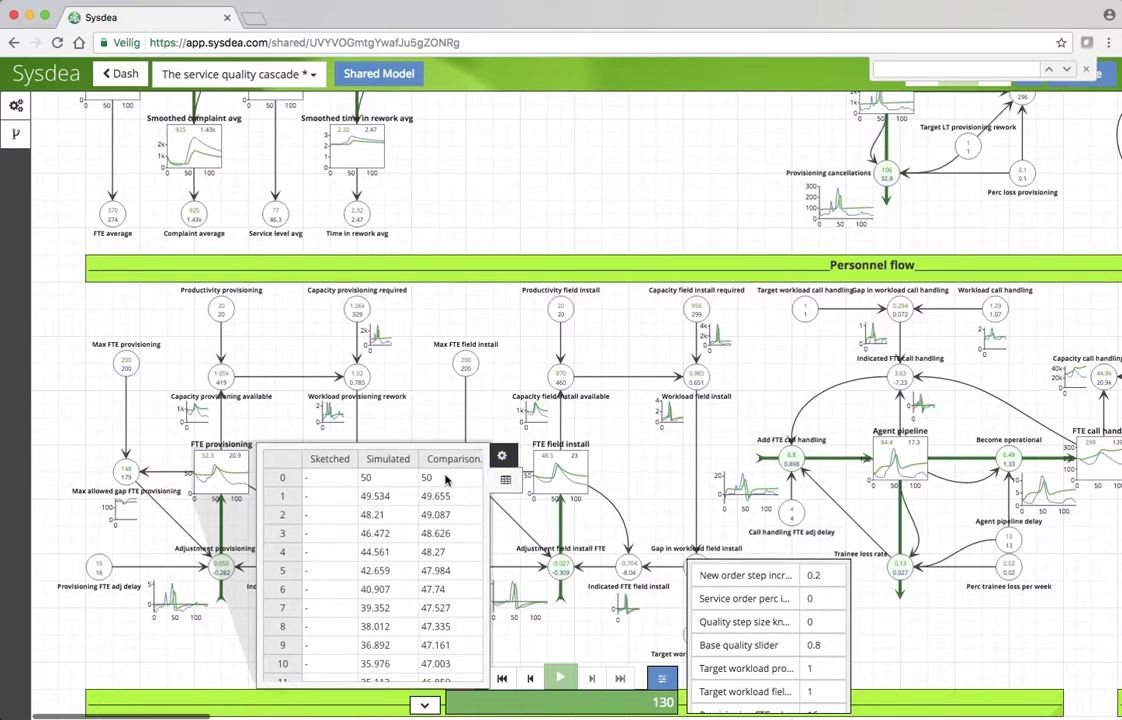
Step: Copy FTE provisioning's Comparison values (50, 49.655, 49.087…) into its Sketched column and close the table
drag(447, 479, 442, 699)
key(super+c)
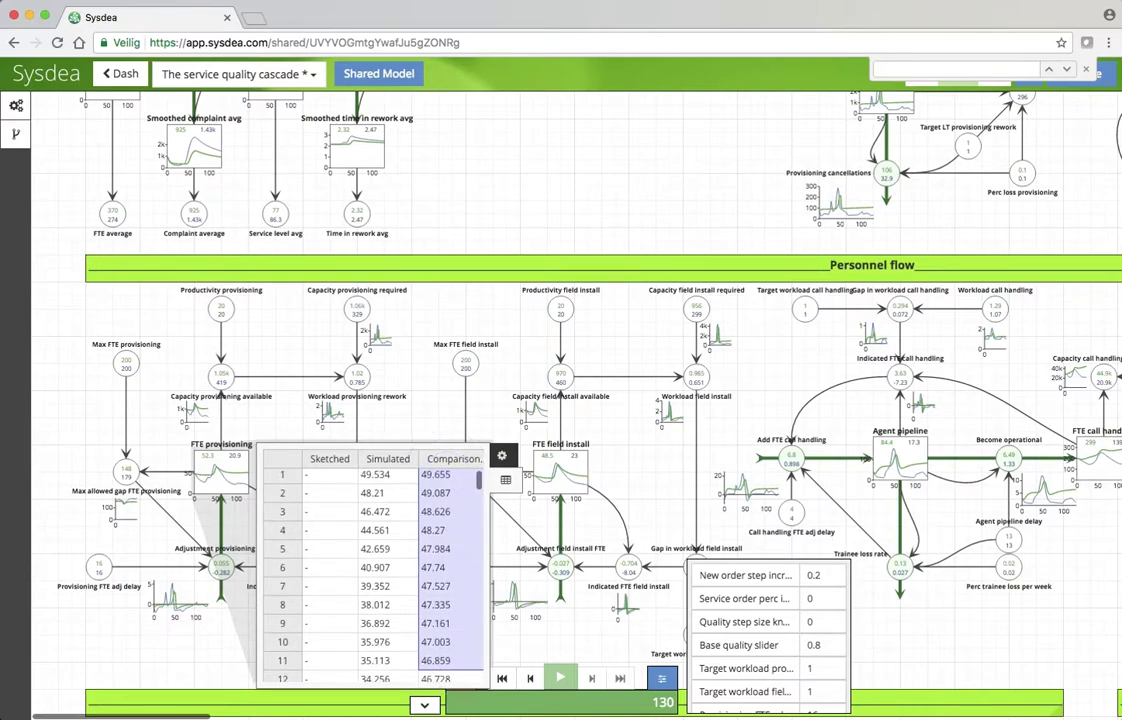
click(447, 459)
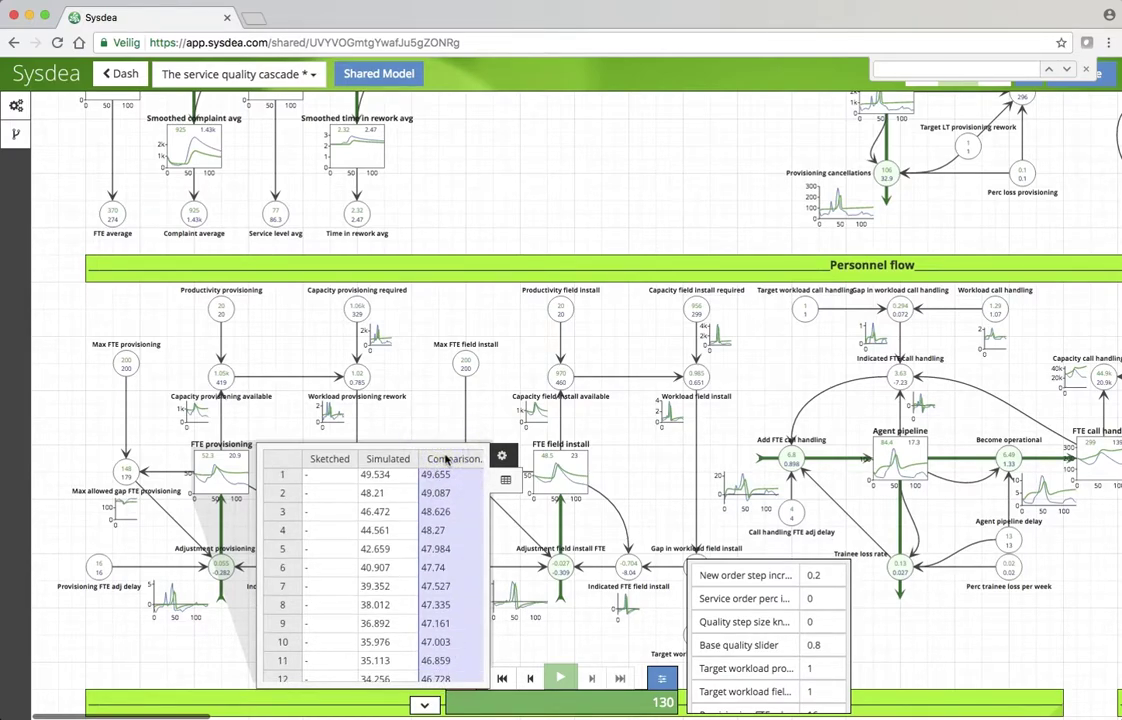
click(328, 475)
double_click(328, 477)
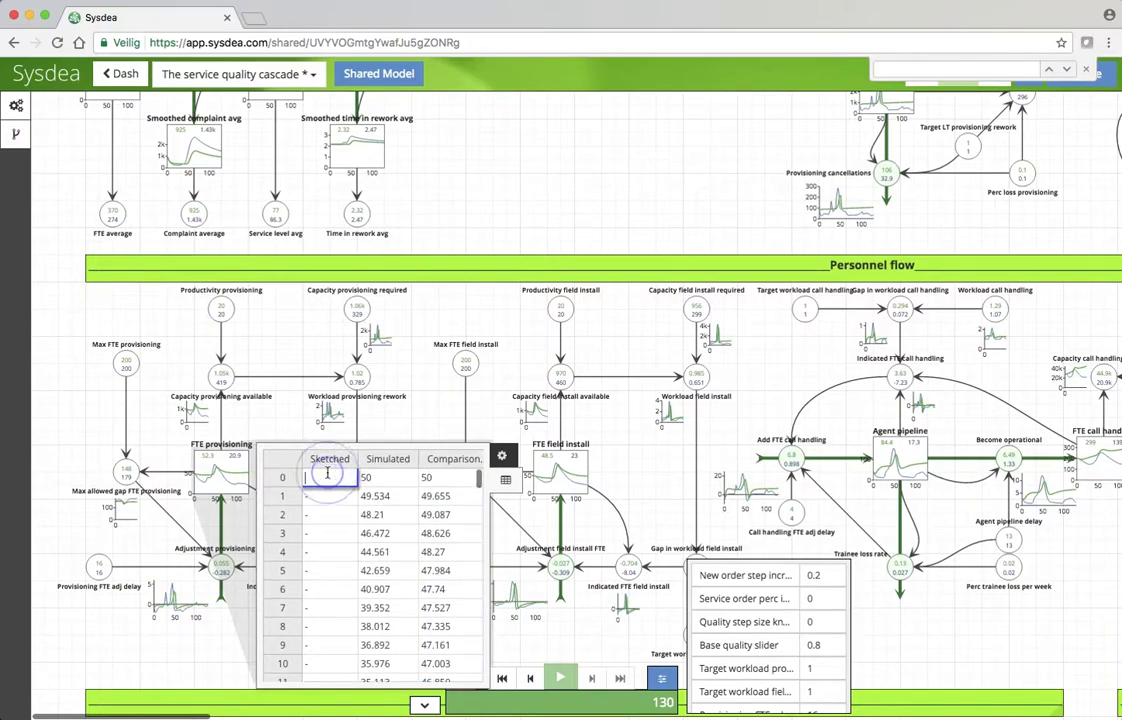
click(328, 496)
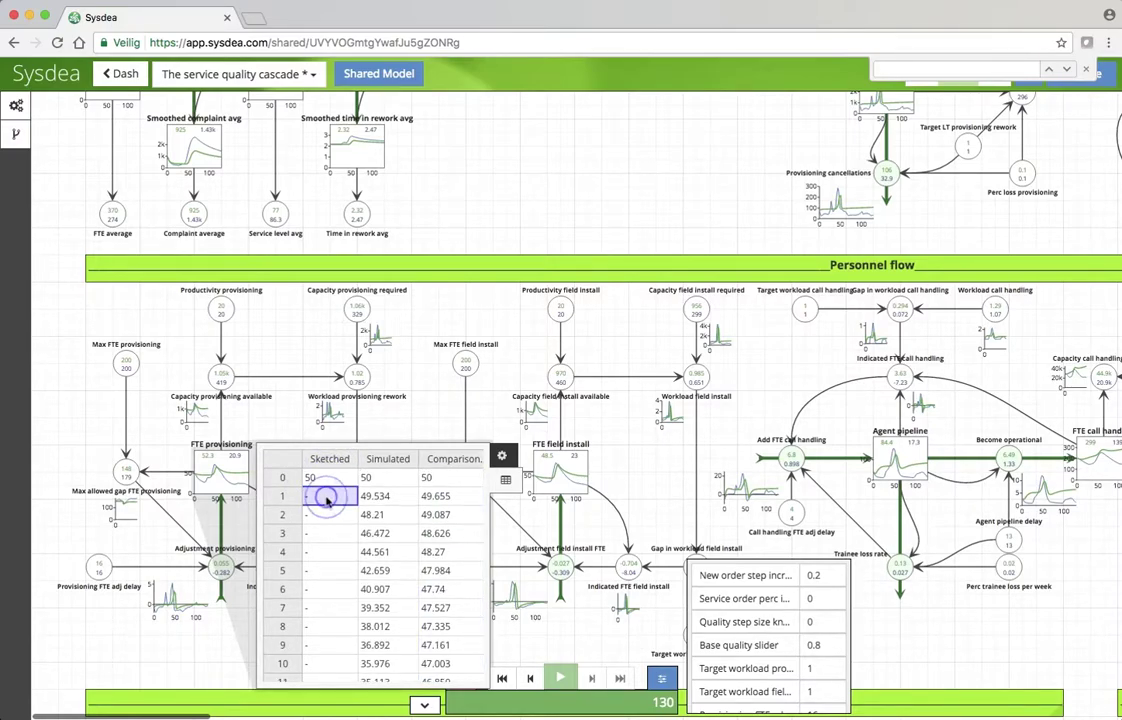
click(330, 477)
key(super+v)
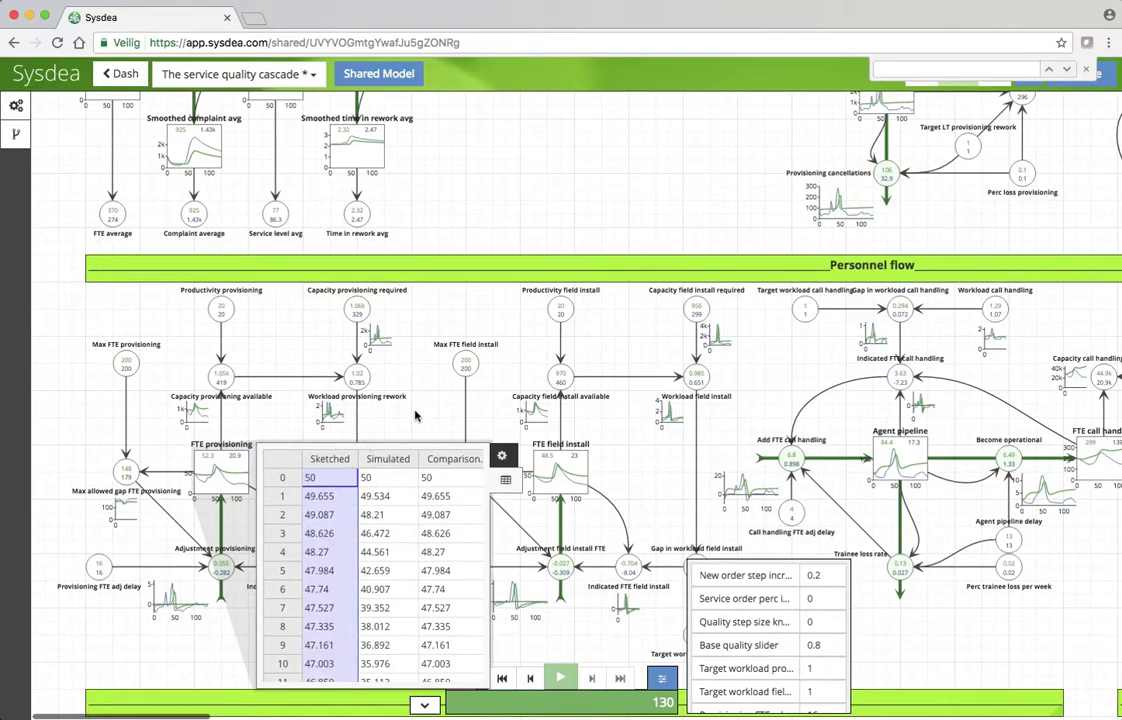
click(365, 362)
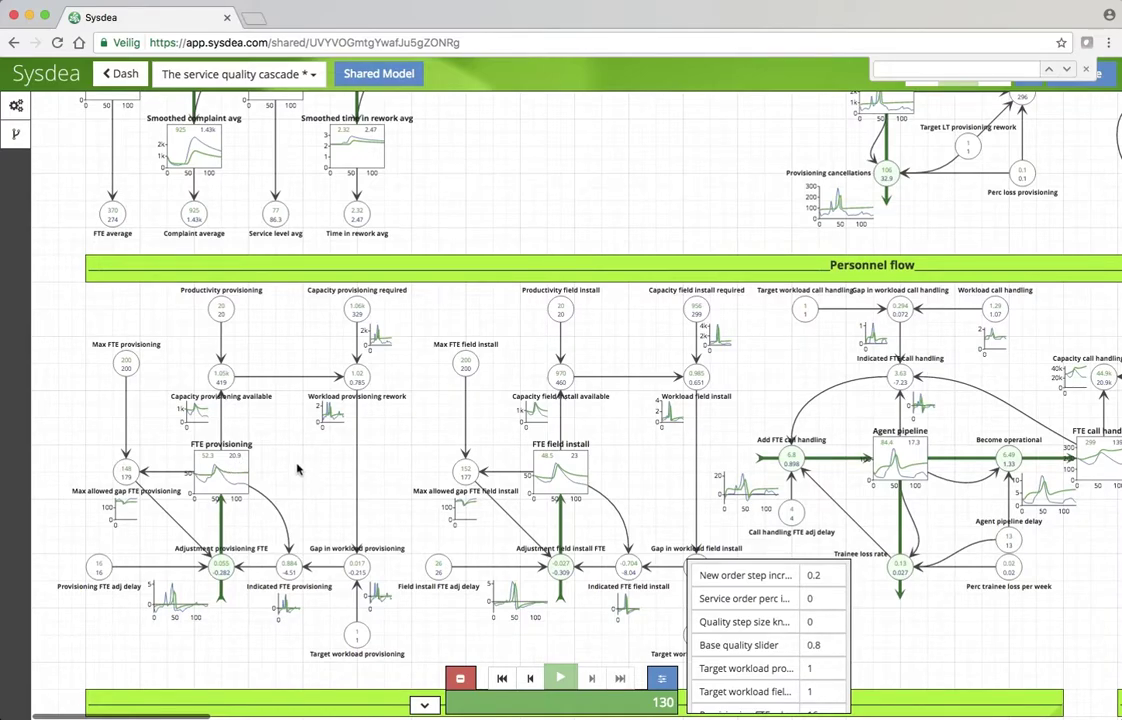
click(561, 461)
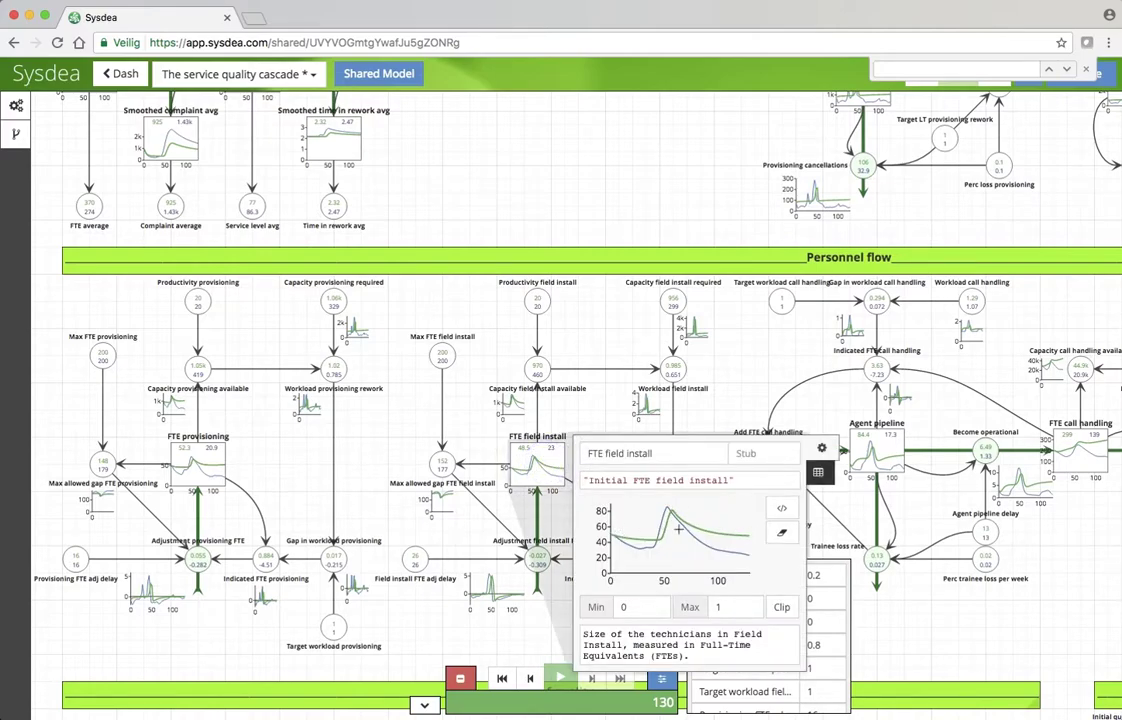
click(338, 384)
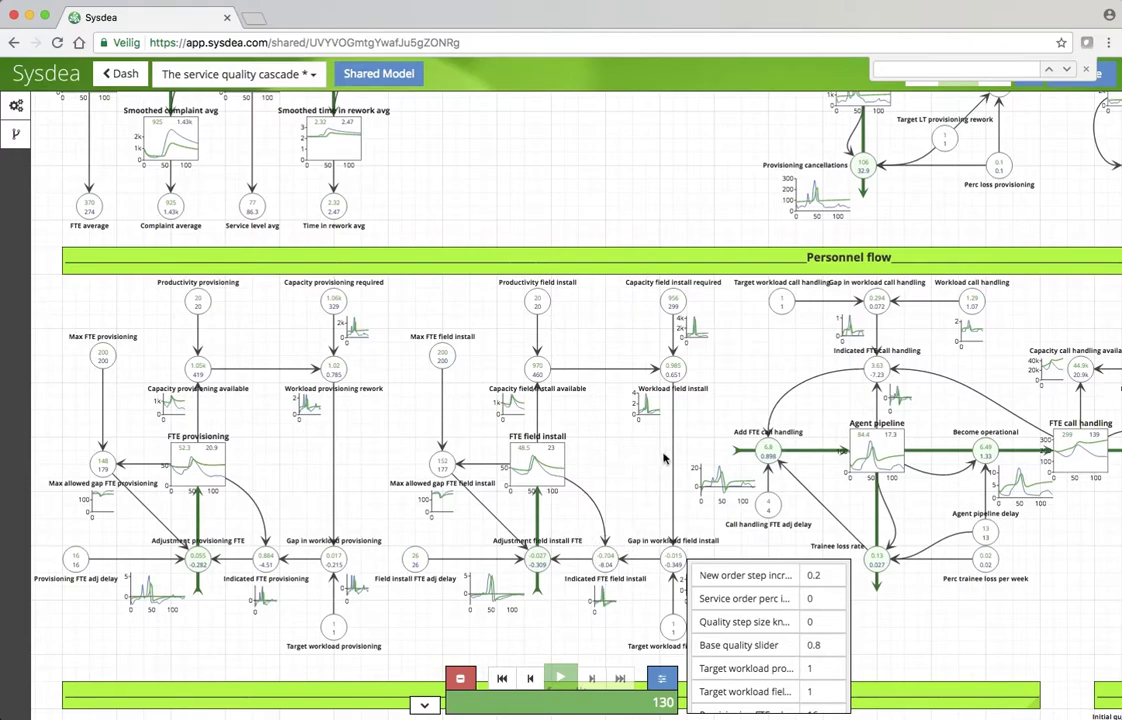
click(780, 440)
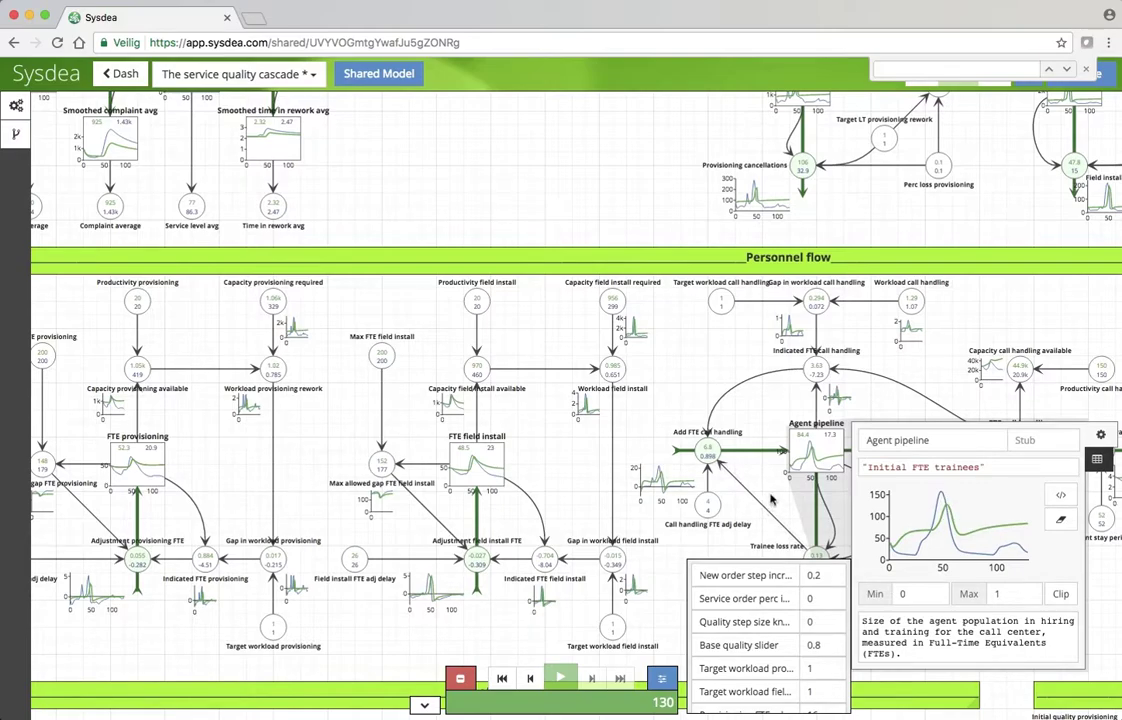
click(660, 563)
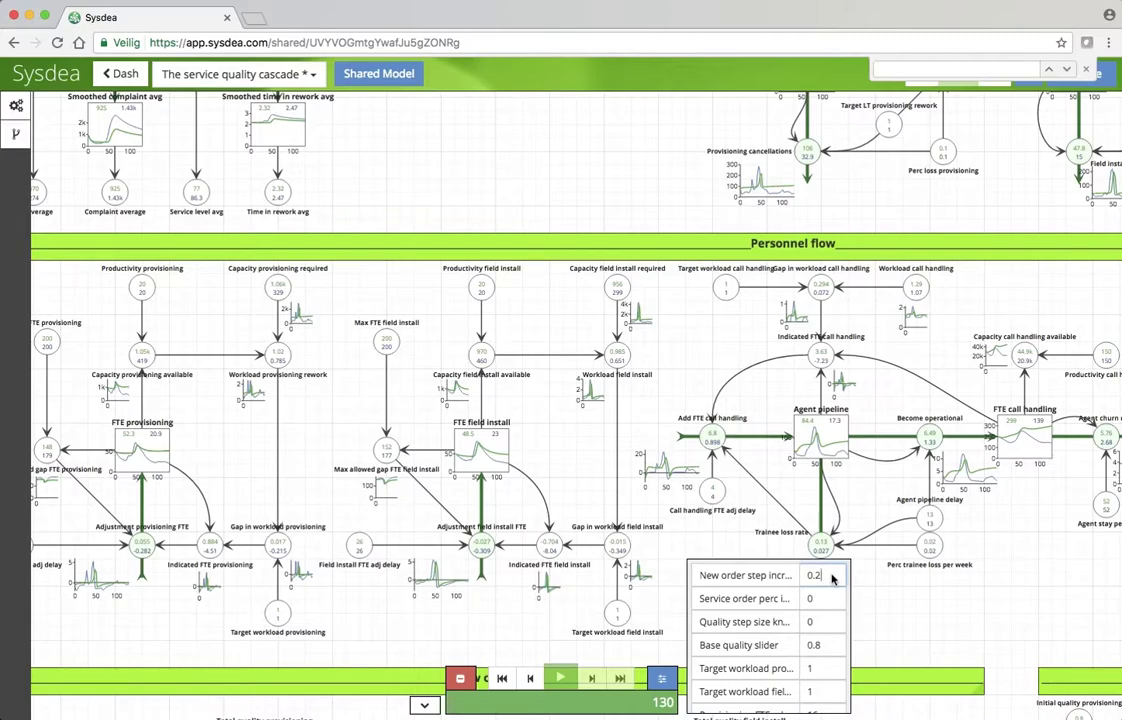
Step: Set New order step increase to 0 and Quality step size to 0.2, then rerun to step 130
key(BackSpace)
key(BackSpace)
text(.2)
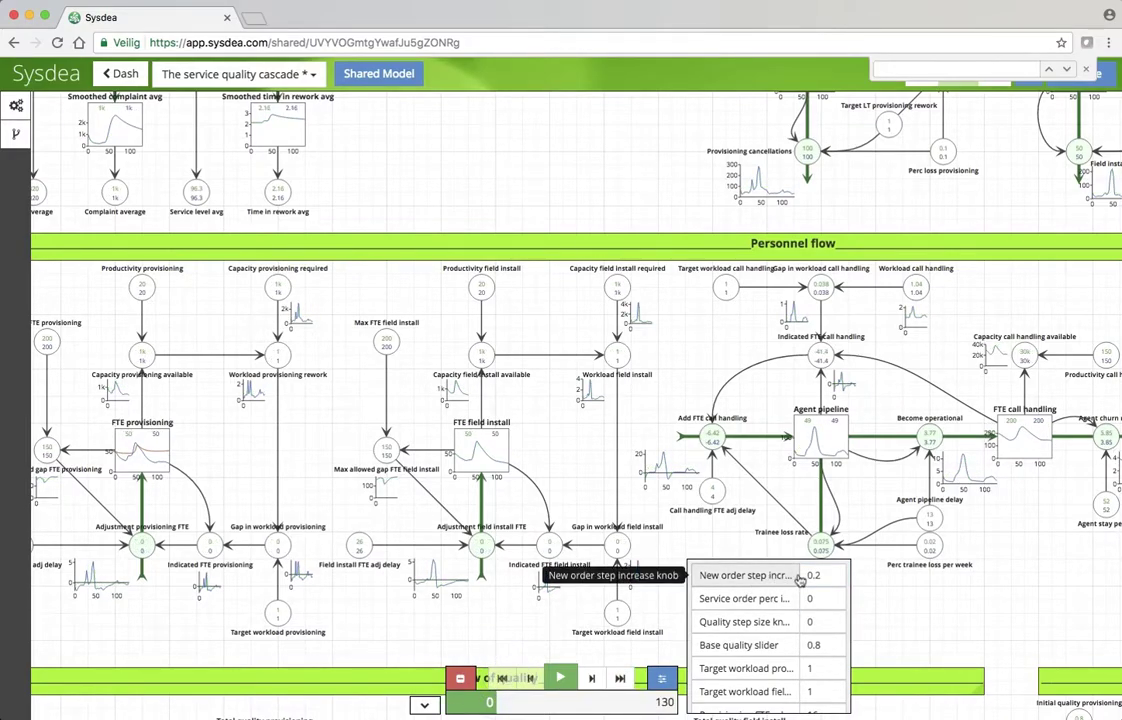
click(831, 575)
key(BackSpace)
key(BackSpace)
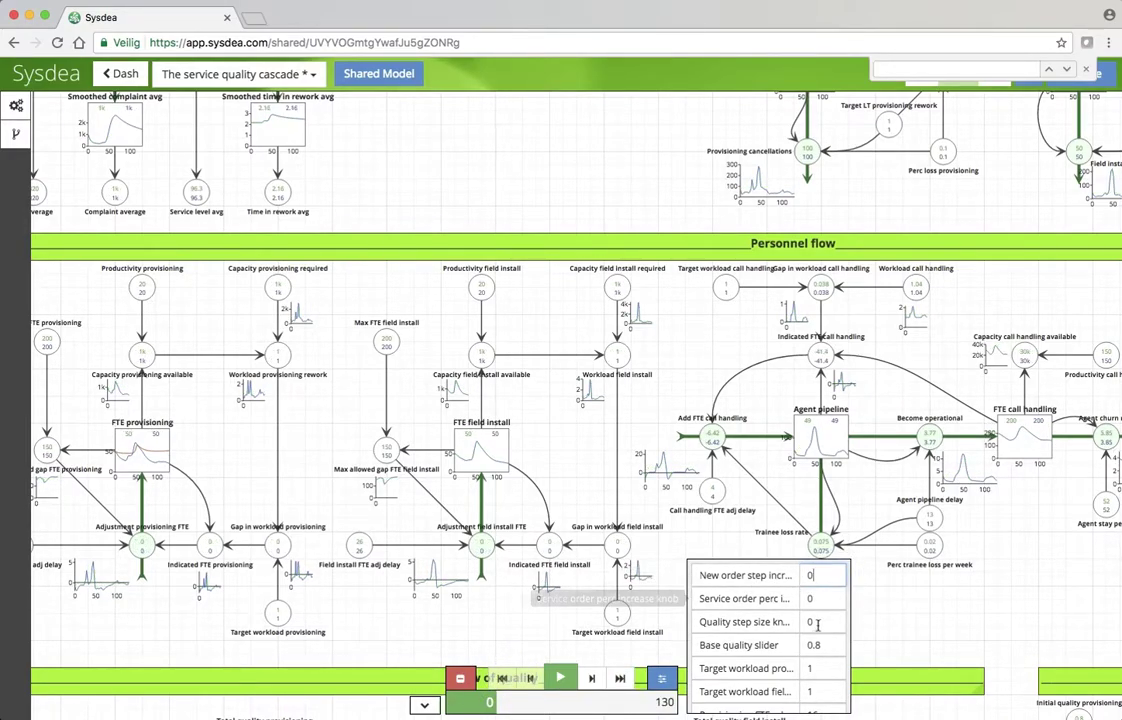
scroll(816, 628, down, 1)
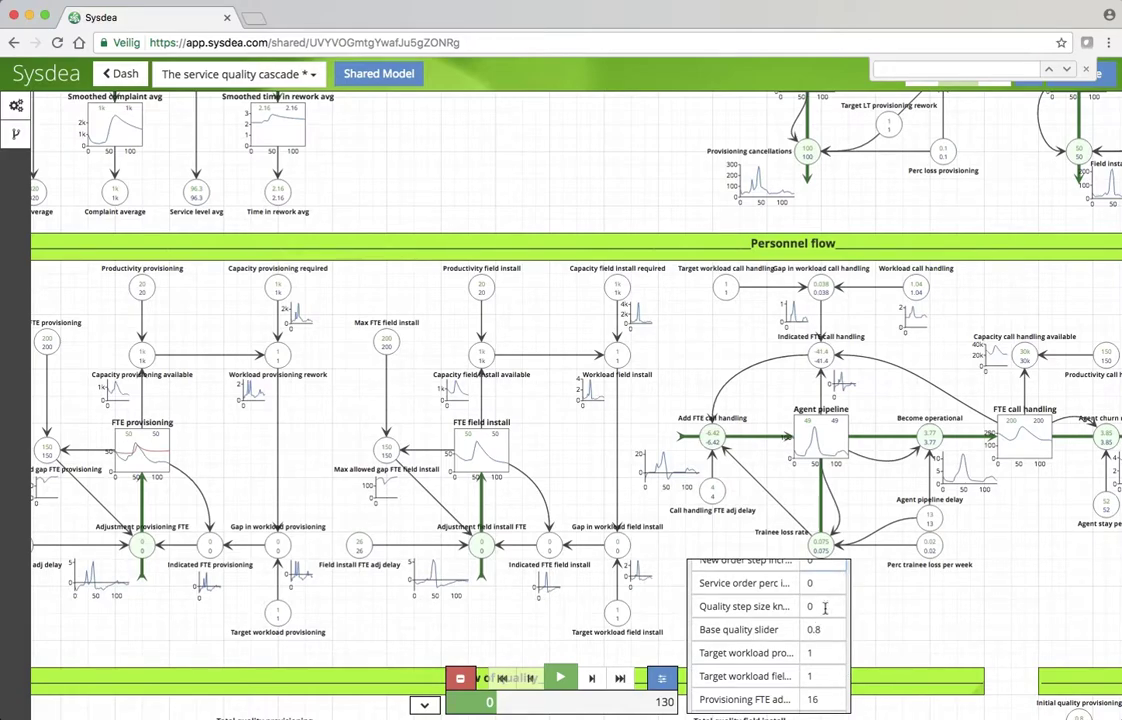
click(824, 607)
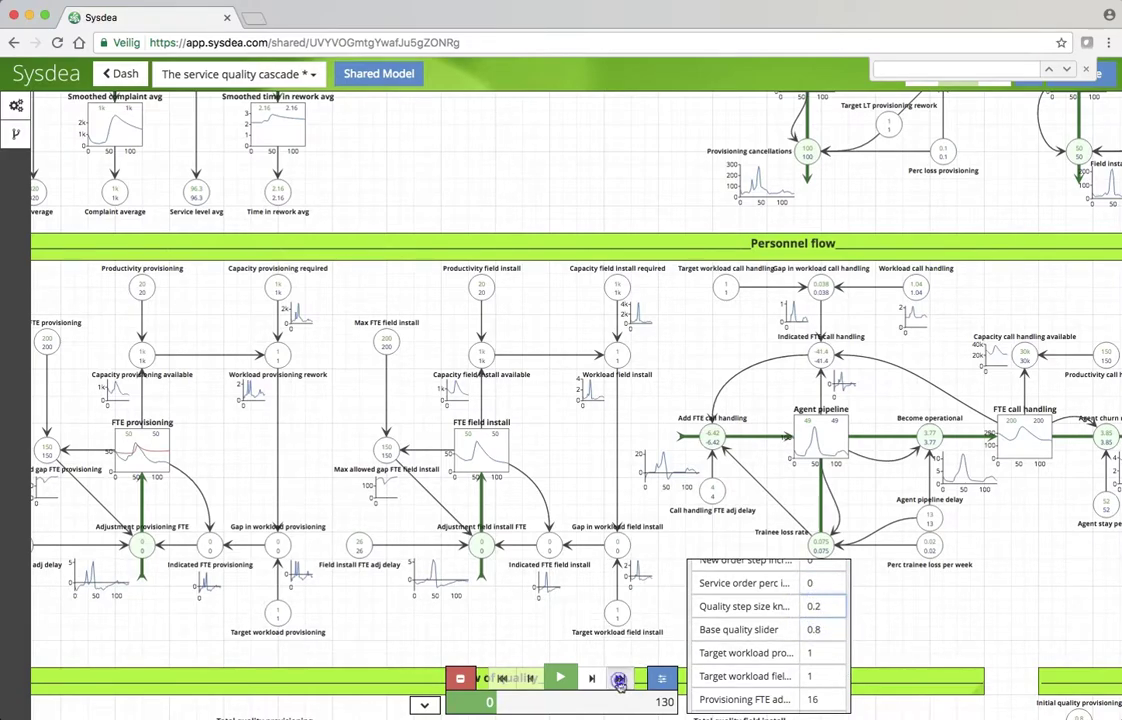
click(620, 678)
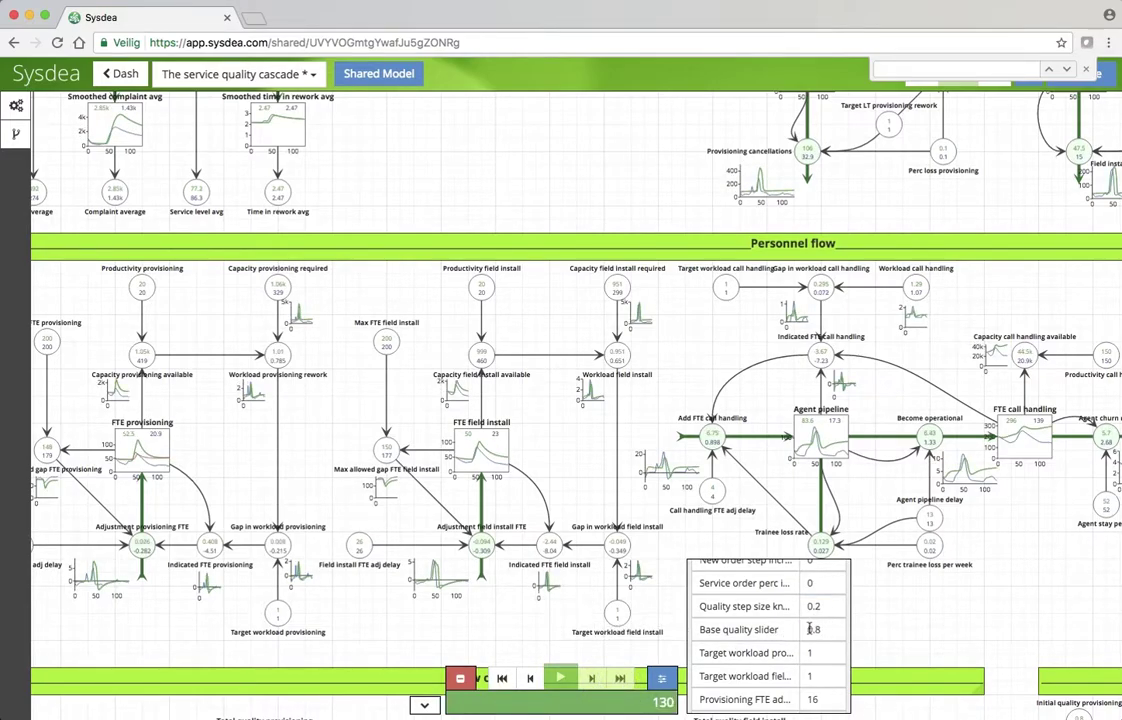
scroll(400, 480, left, 2)
scroll(400, 480, down, 1)
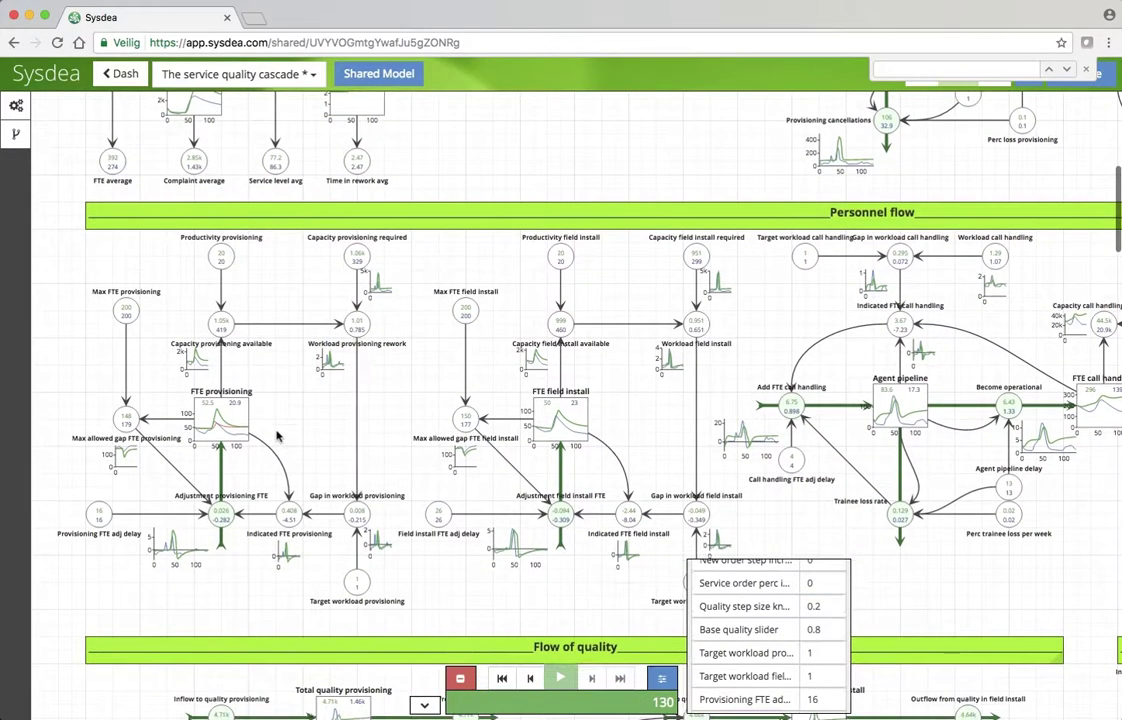
scroll(278, 436, down, 5)
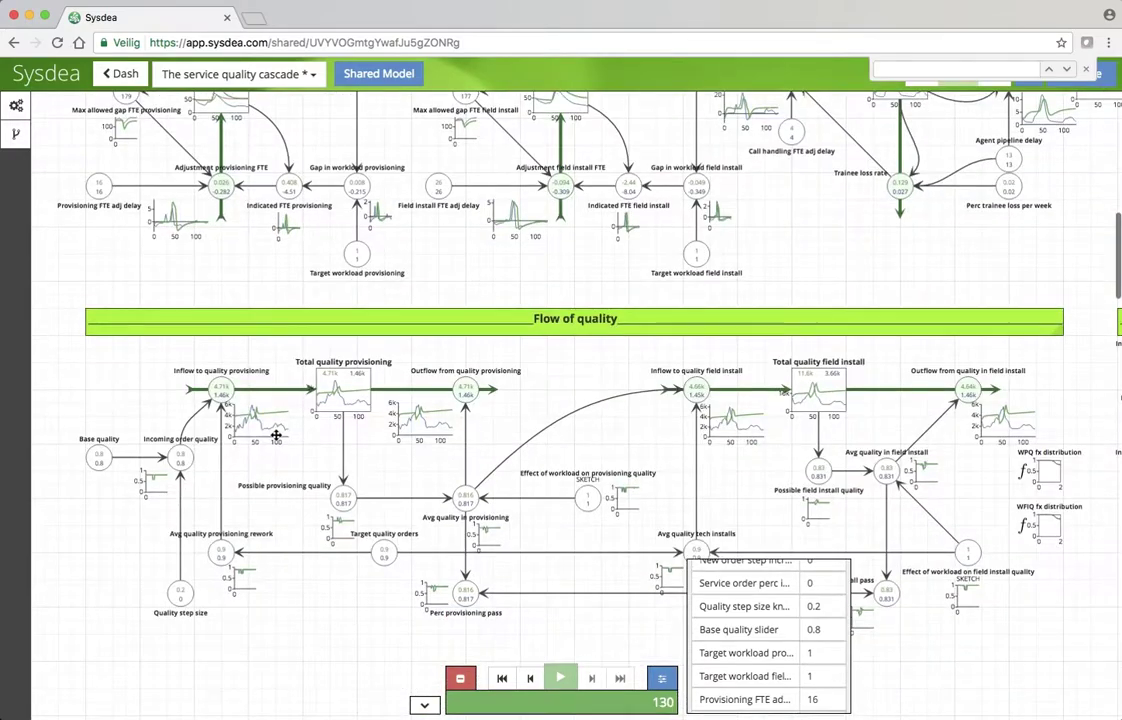
click(187, 460)
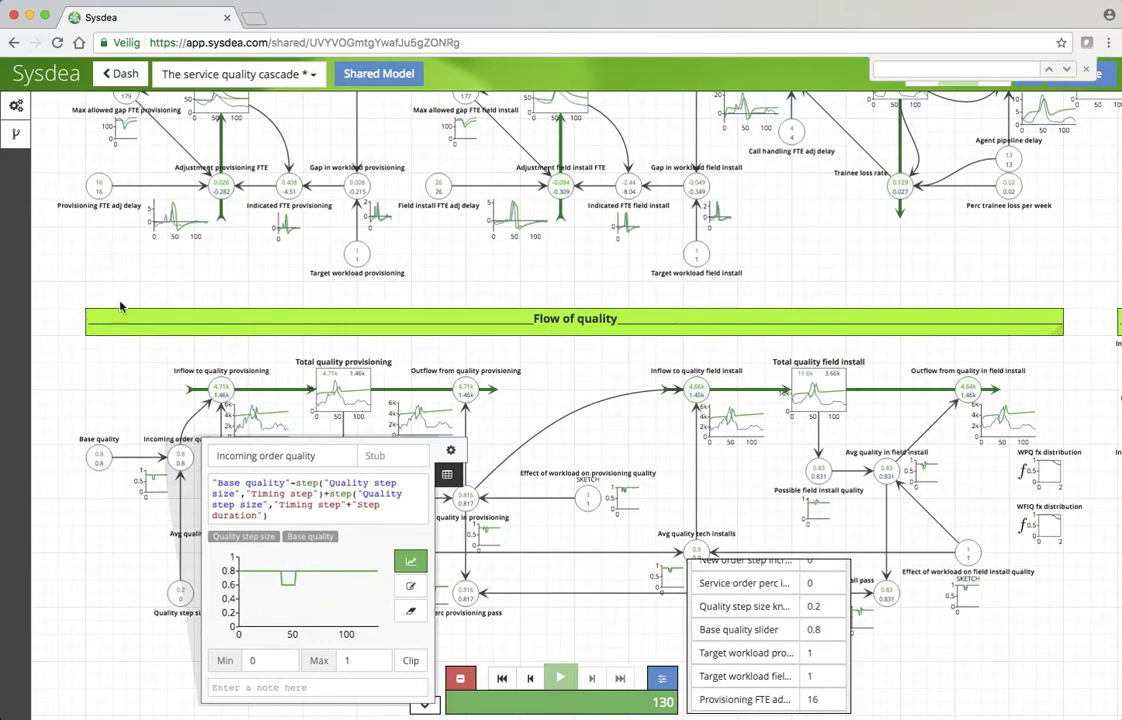
click(116, 360)
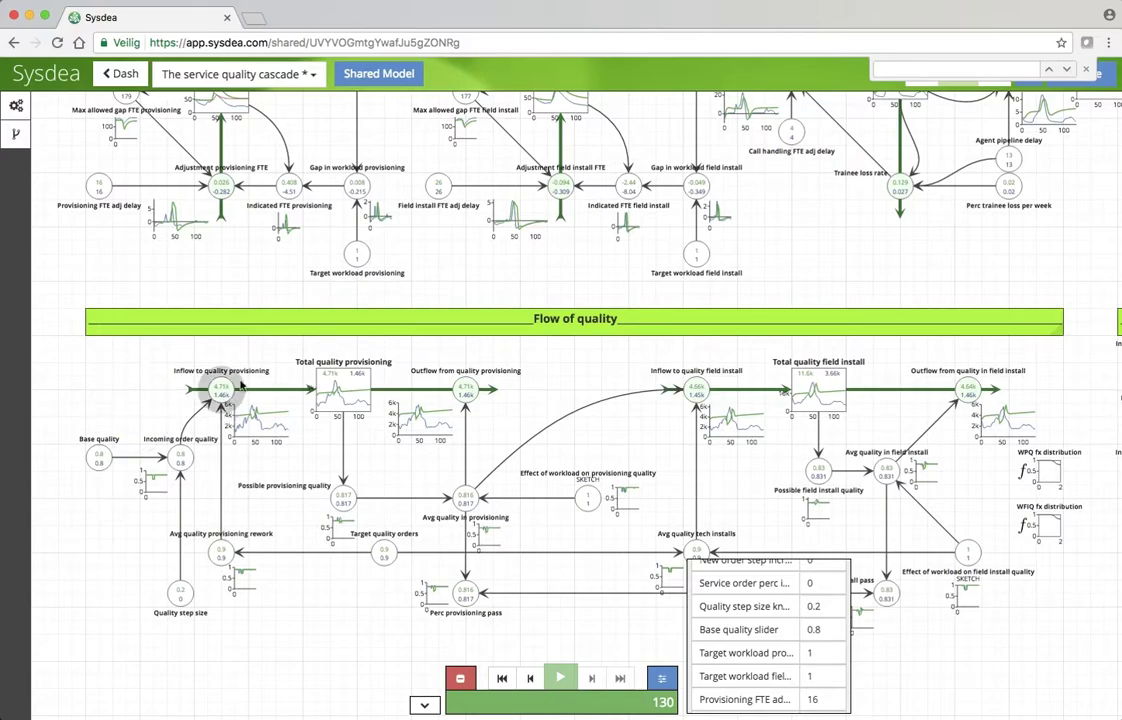
Step: Inspect the Provisioning rework and Technician field install WIP cards (WIP peaking near 4k), closing each
scroll(283, 278, up, 5)
scroll(283, 278, up, 8)
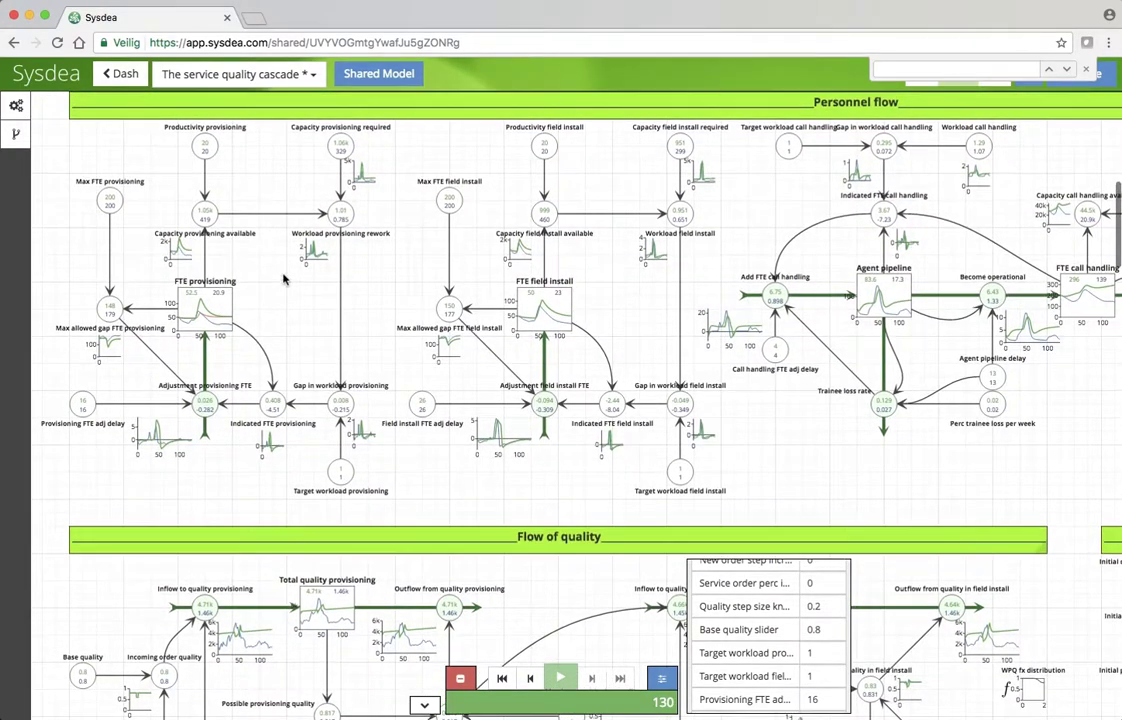
scroll(283, 278, up, 3)
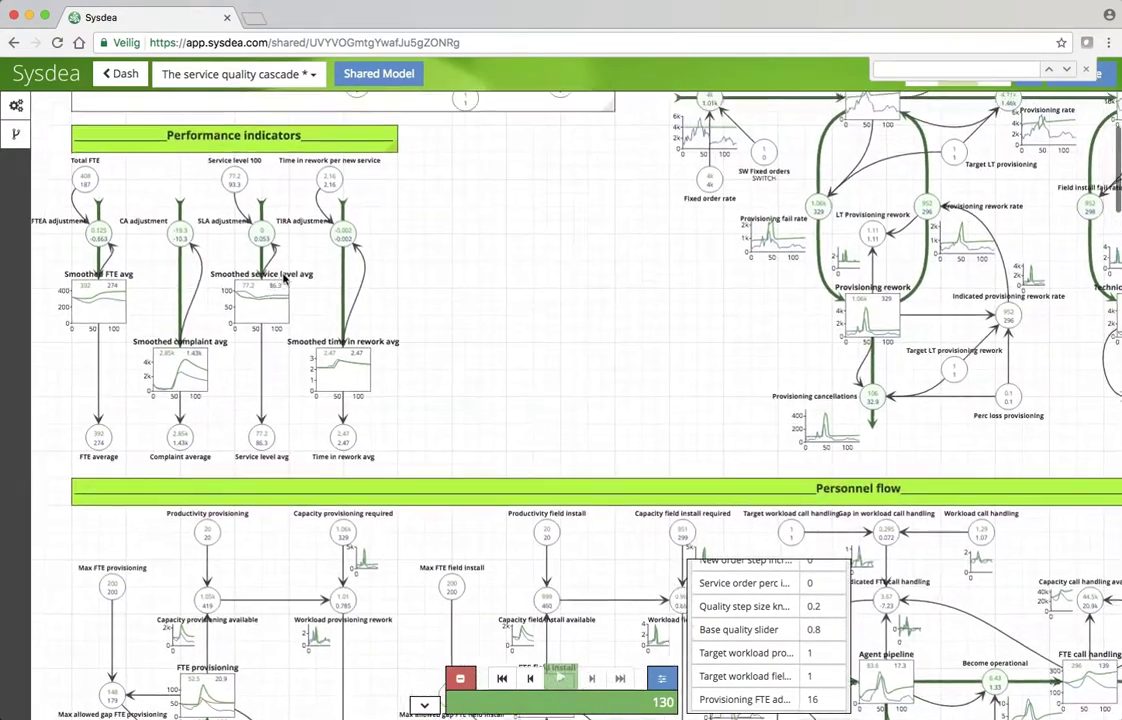
scroll(283, 278, right, 8)
scroll(284, 280, right, 2)
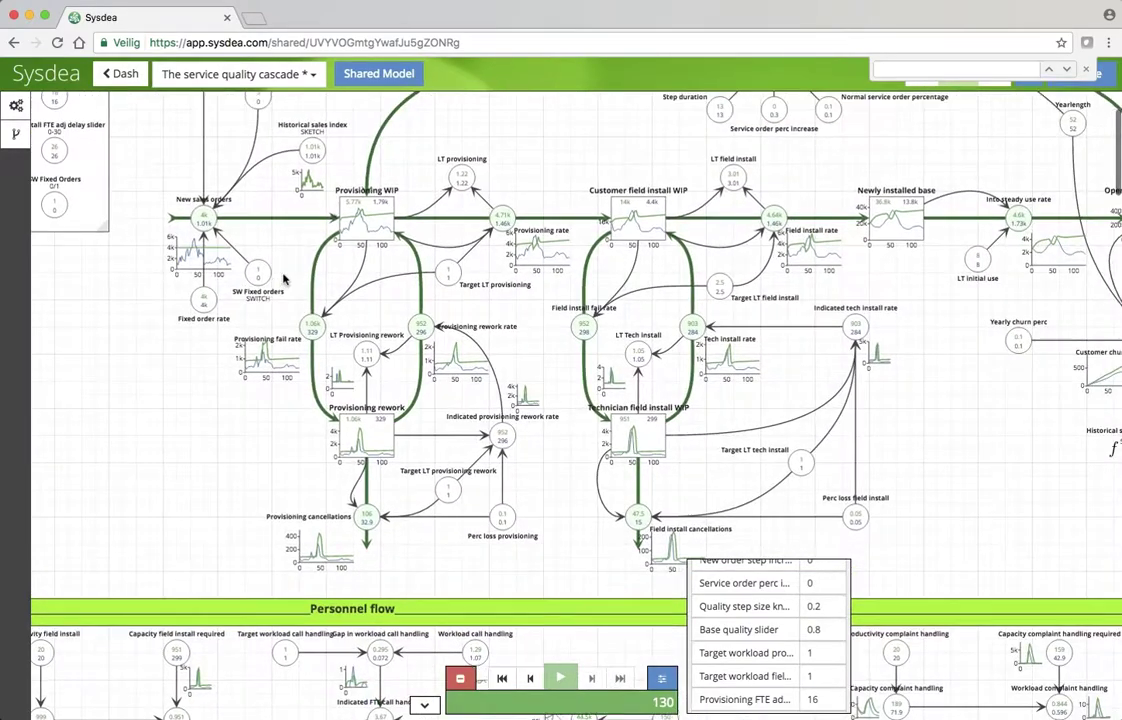
mouse_move(400, 468)
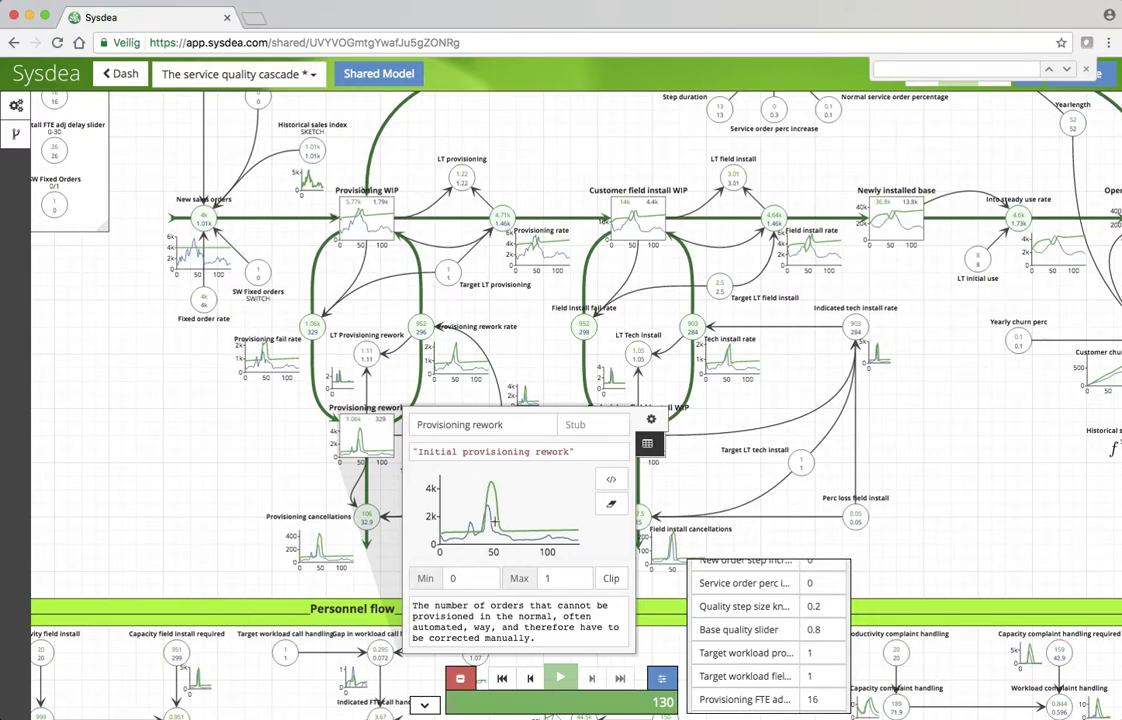
click(240, 403)
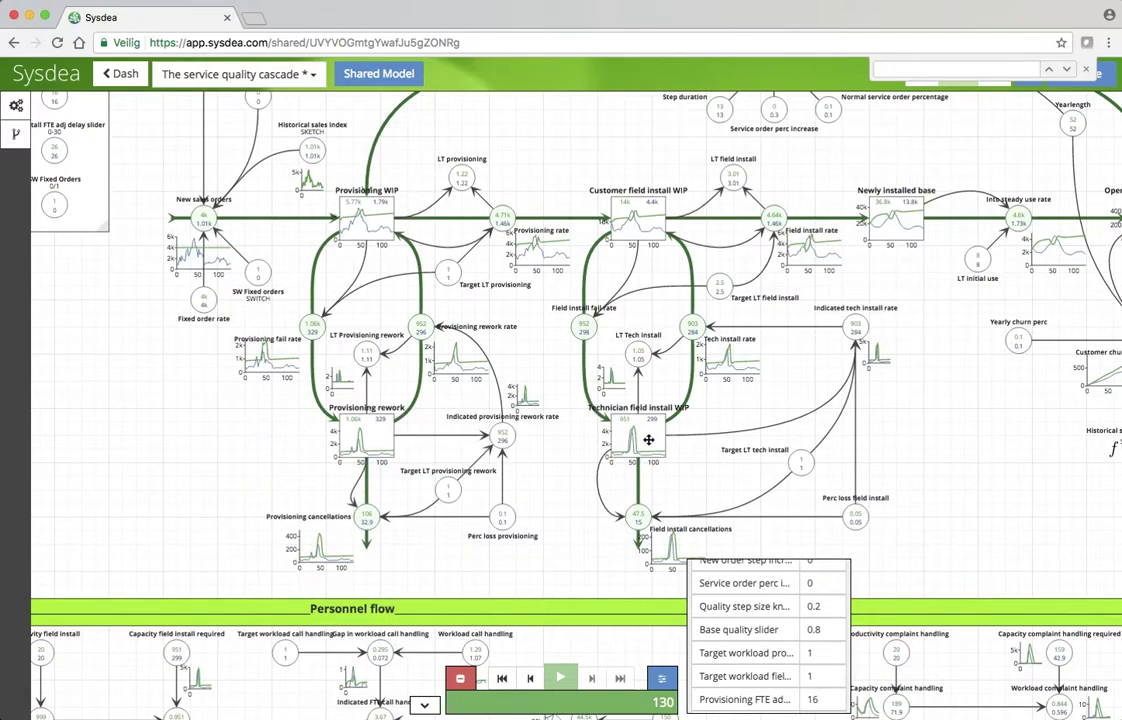
mouse_move(648, 440)
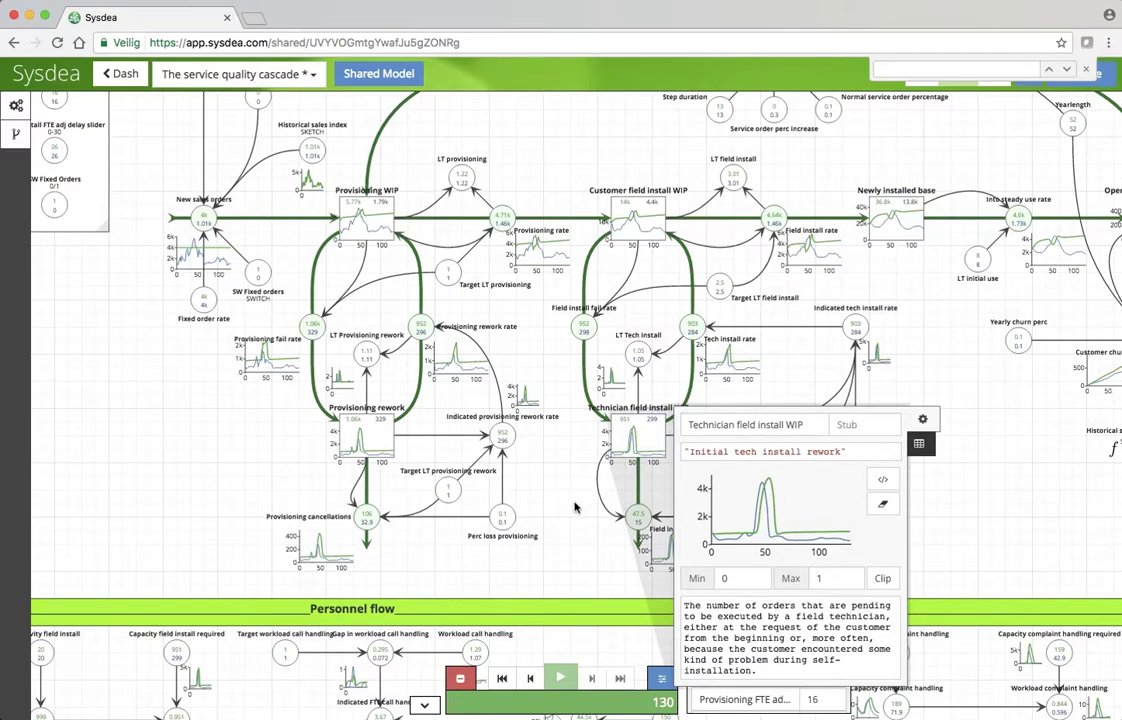
click(507, 445)
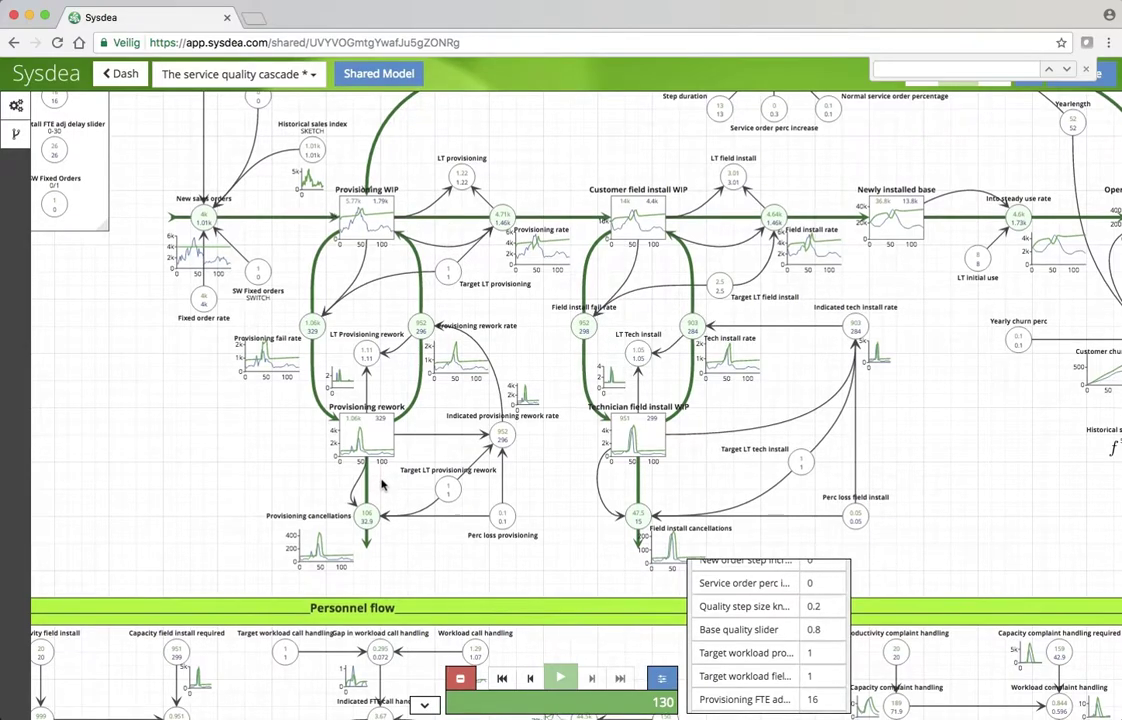
Step: Review FTE provisioning's sketched, simulated and comparison curves in the Personnel flow, then close them
scroll(381, 484, down, 10)
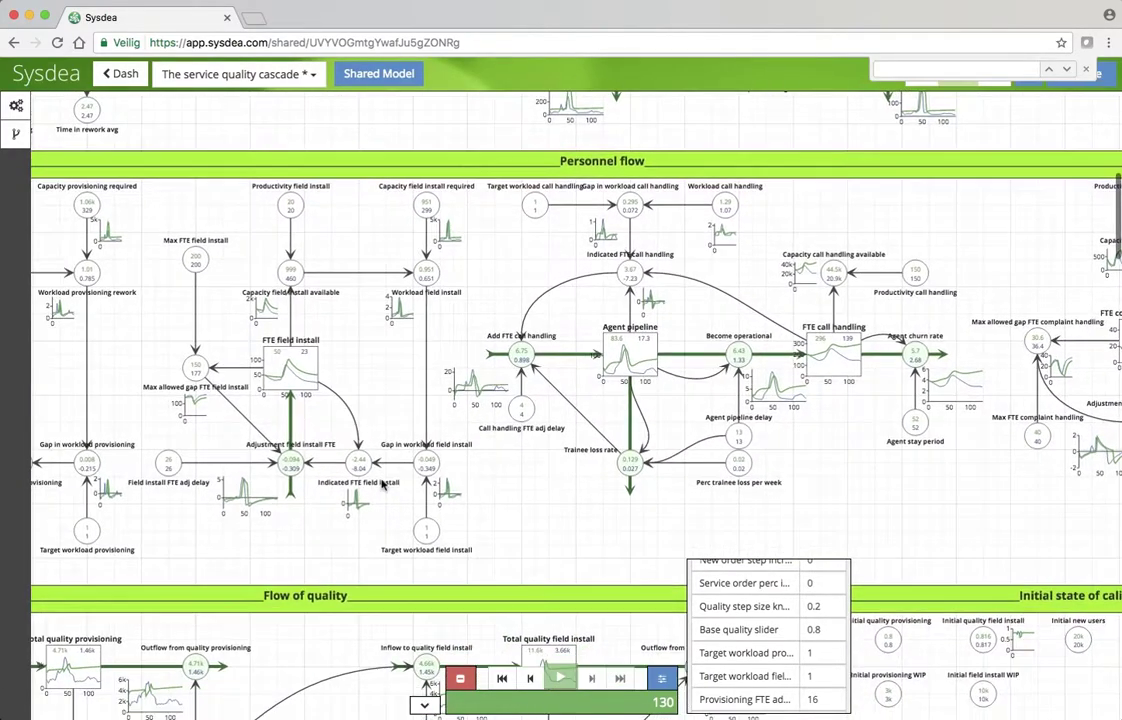
scroll(381, 484, left, 5)
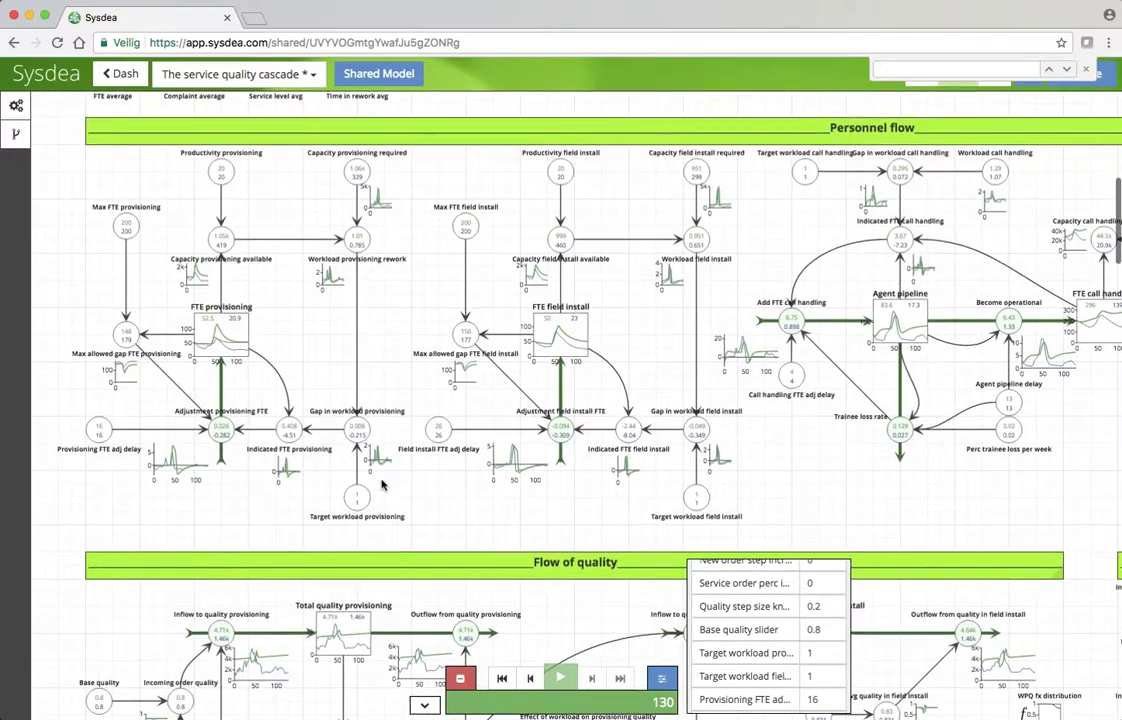
scroll(381, 484, up, 1)
click(224, 349)
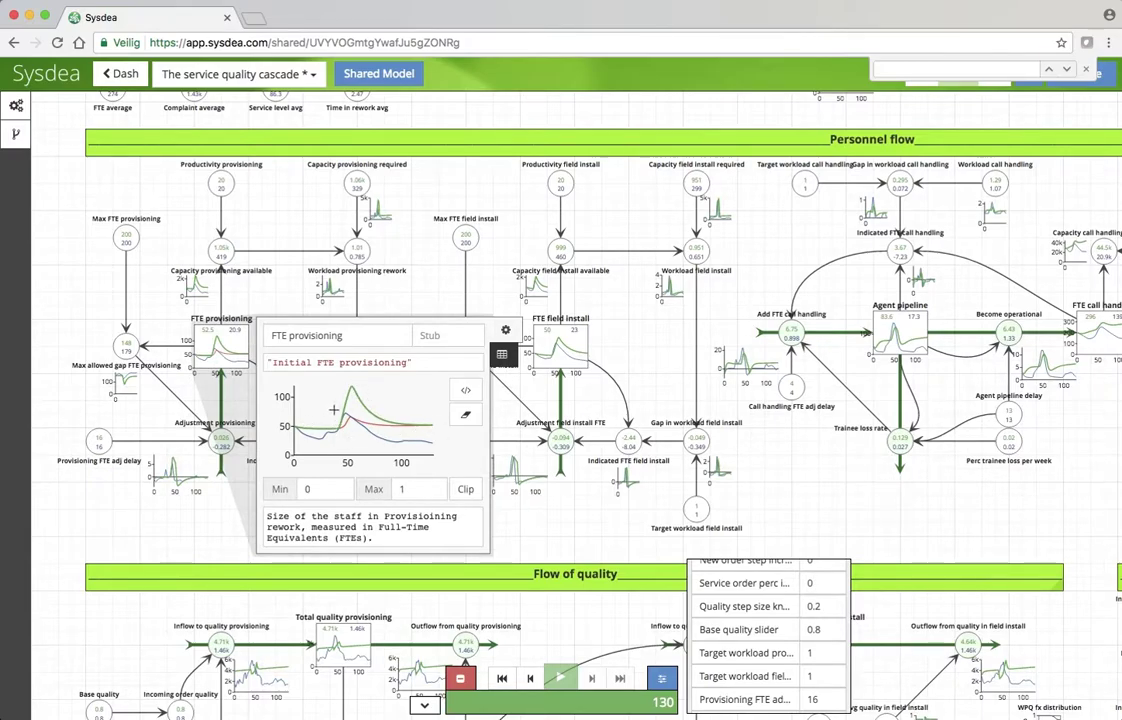
click(236, 399)
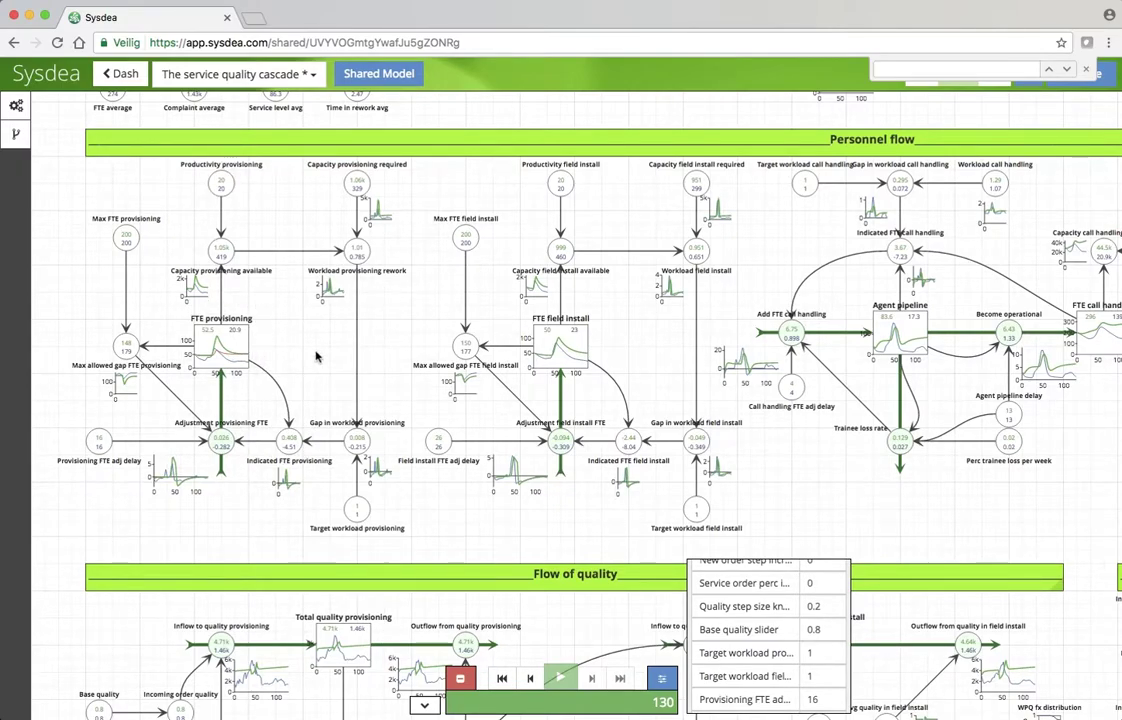
scroll(316, 357, up, 2)
scroll(316, 357, up, 3)
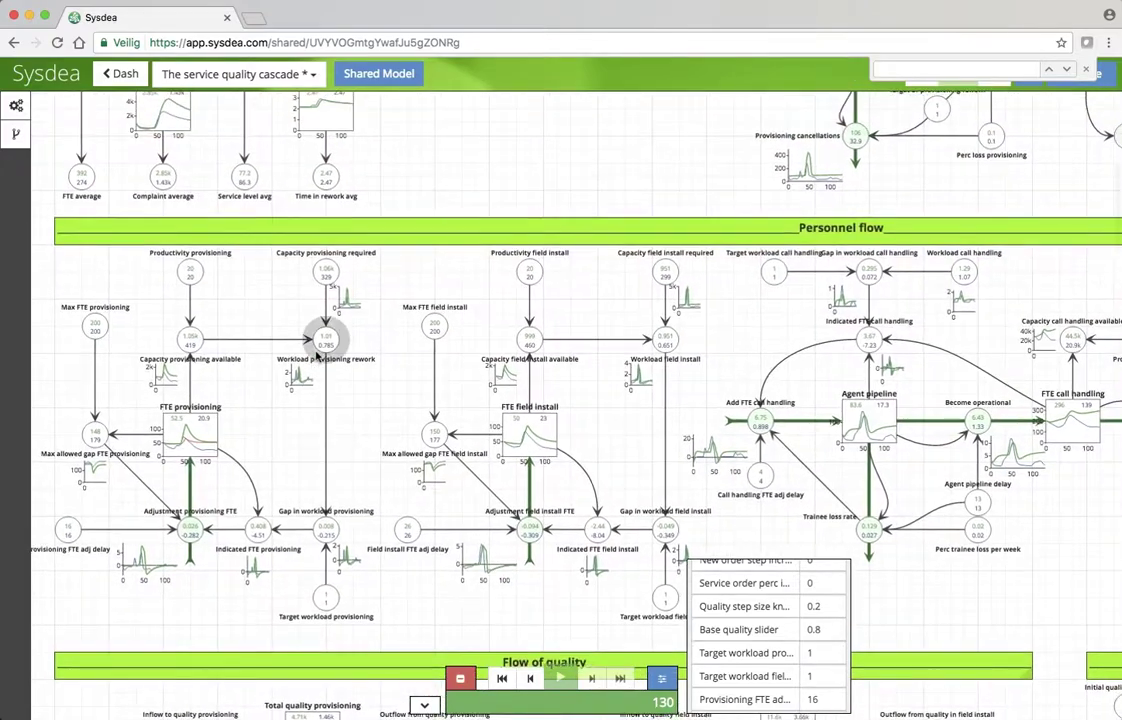
scroll(515, 470, down, 1)
right_click(530, 445)
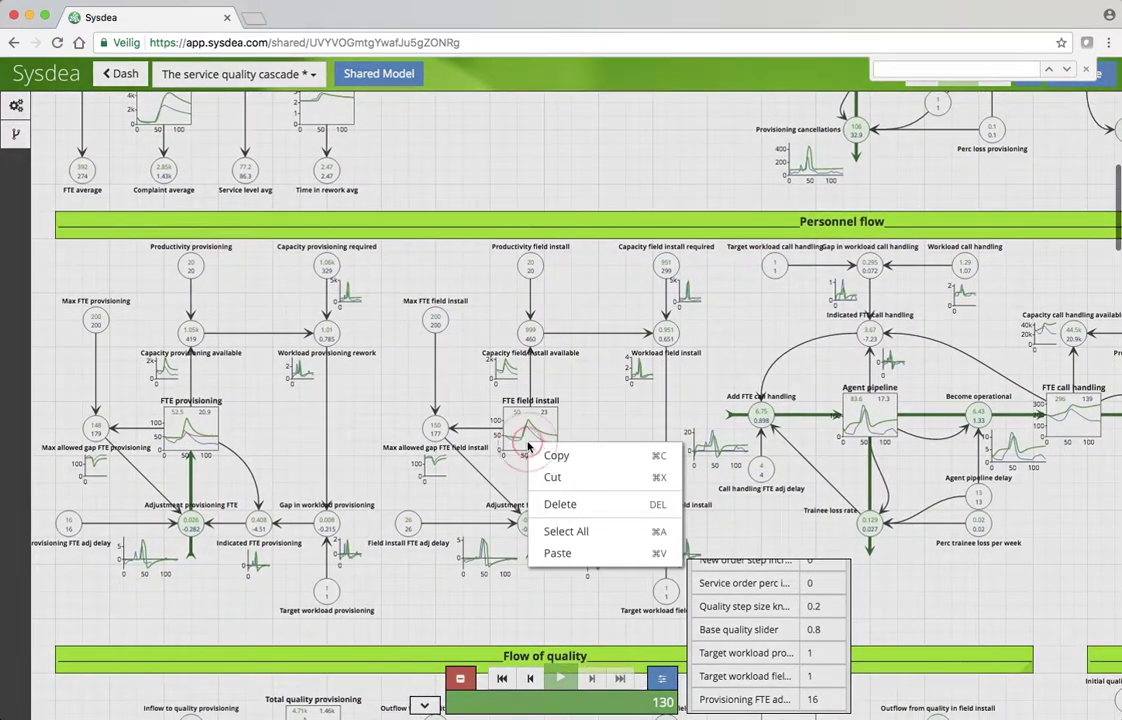
click(593, 405)
click(530, 425)
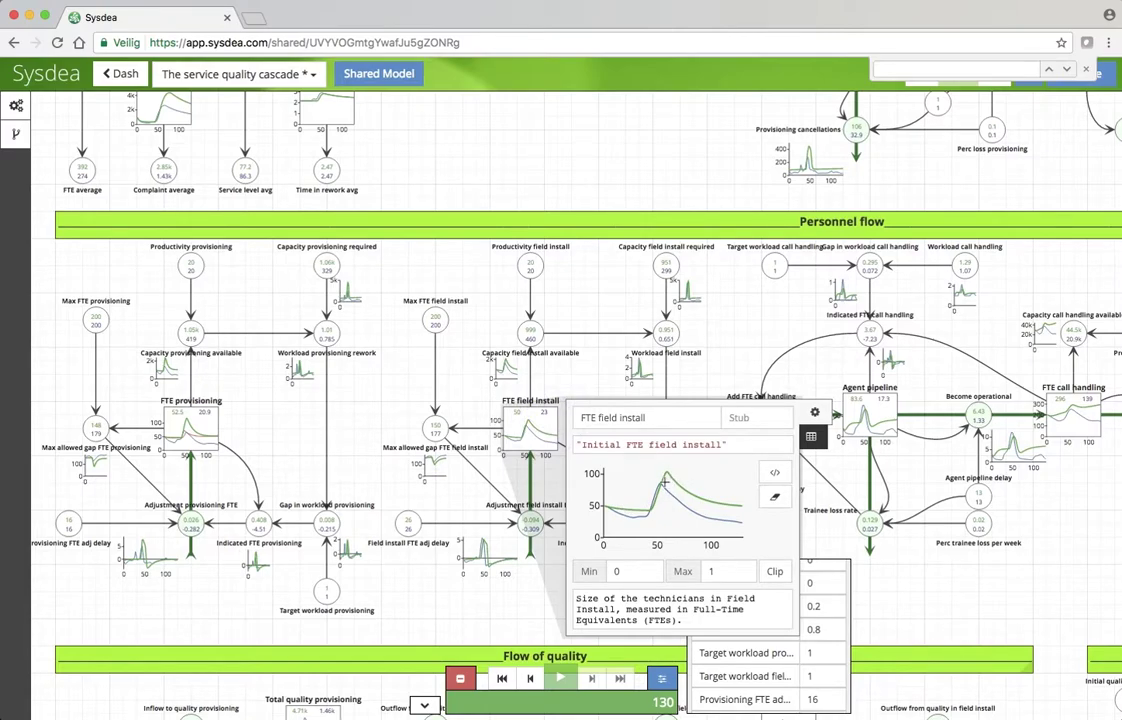
scroll(674, 474, right, 1)
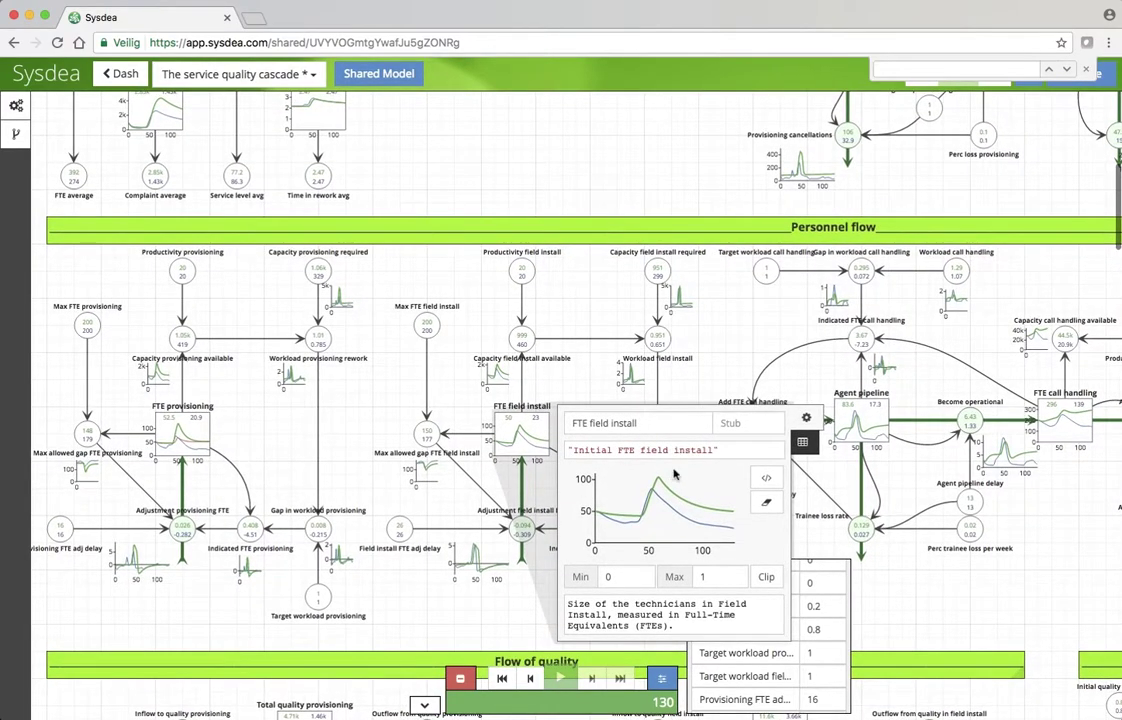
click(512, 322)
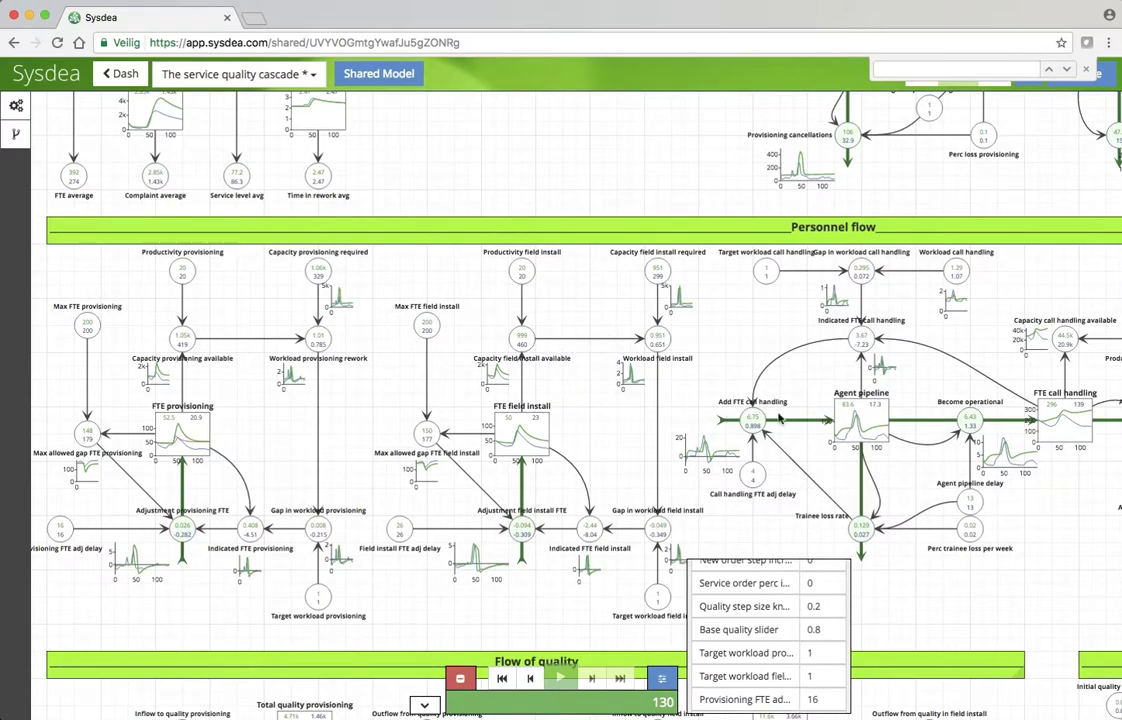
click(845, 420)
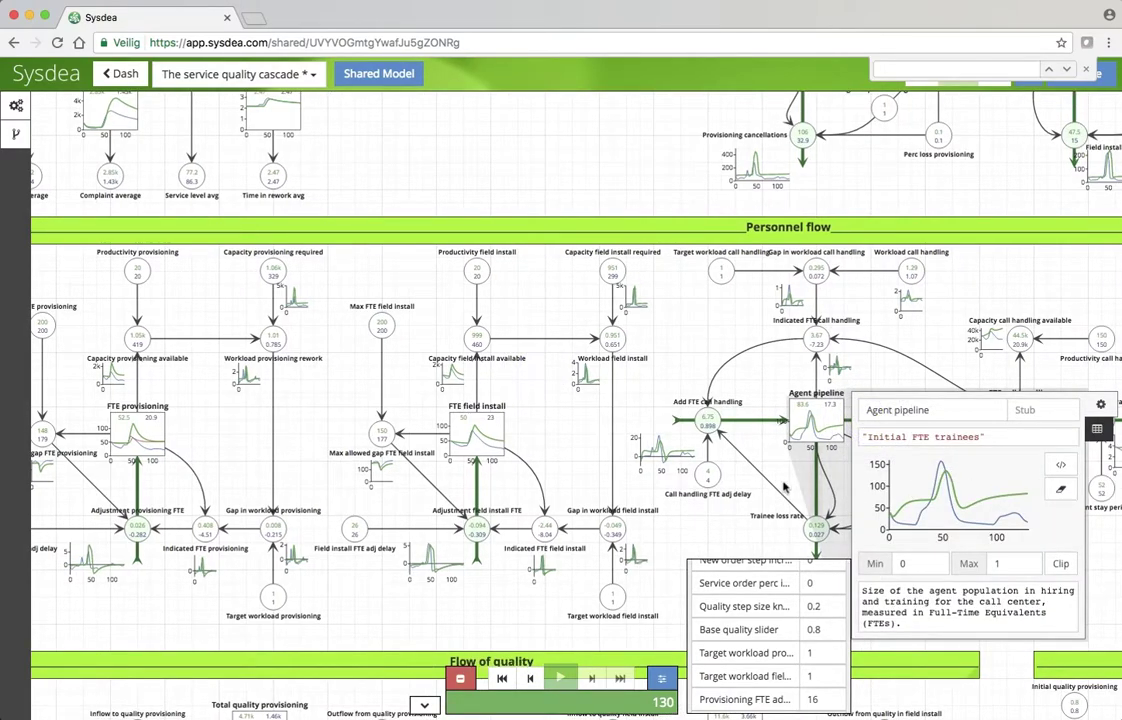
click(691, 531)
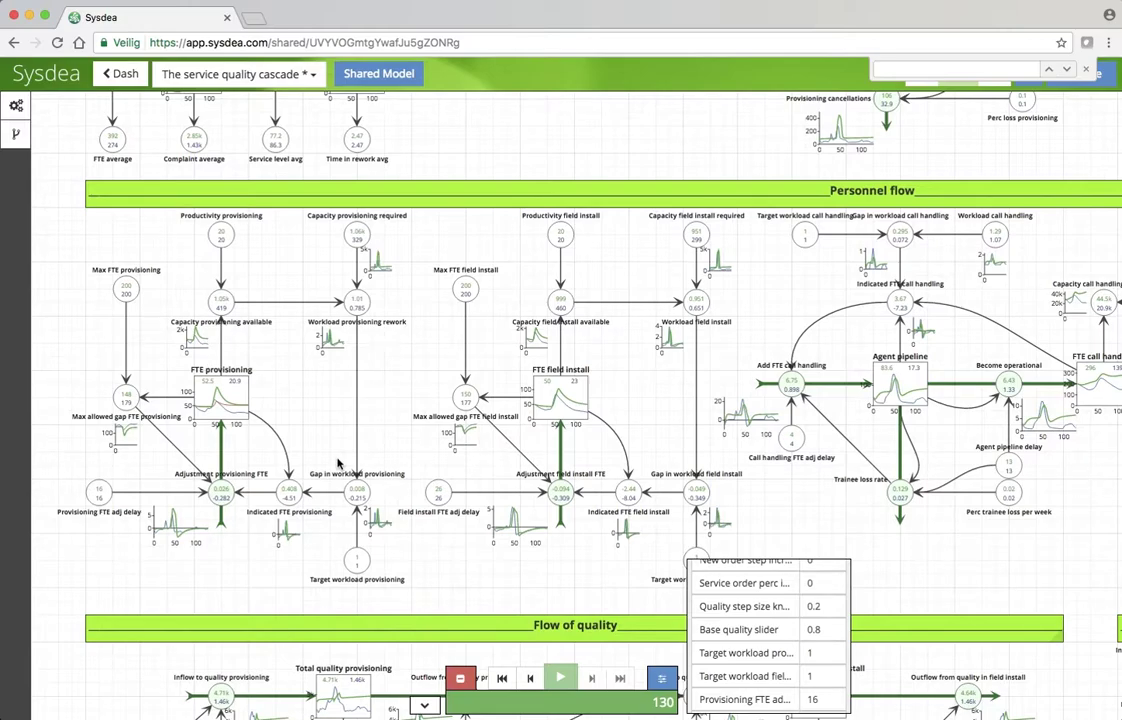
click(913, 574)
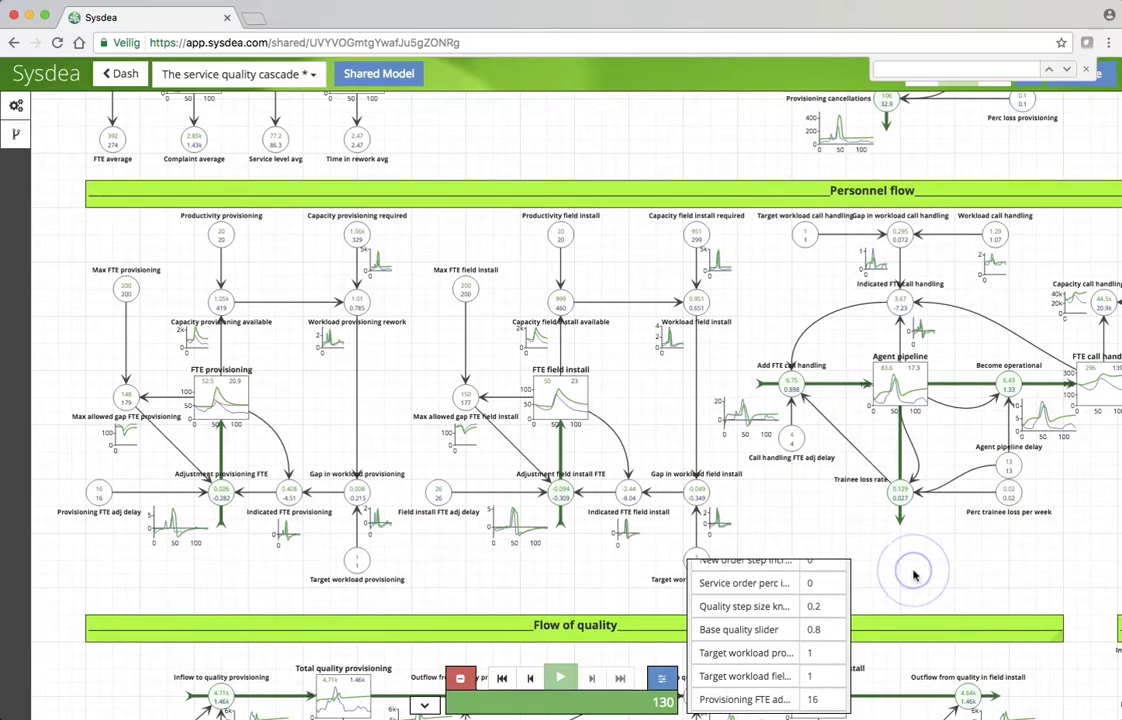